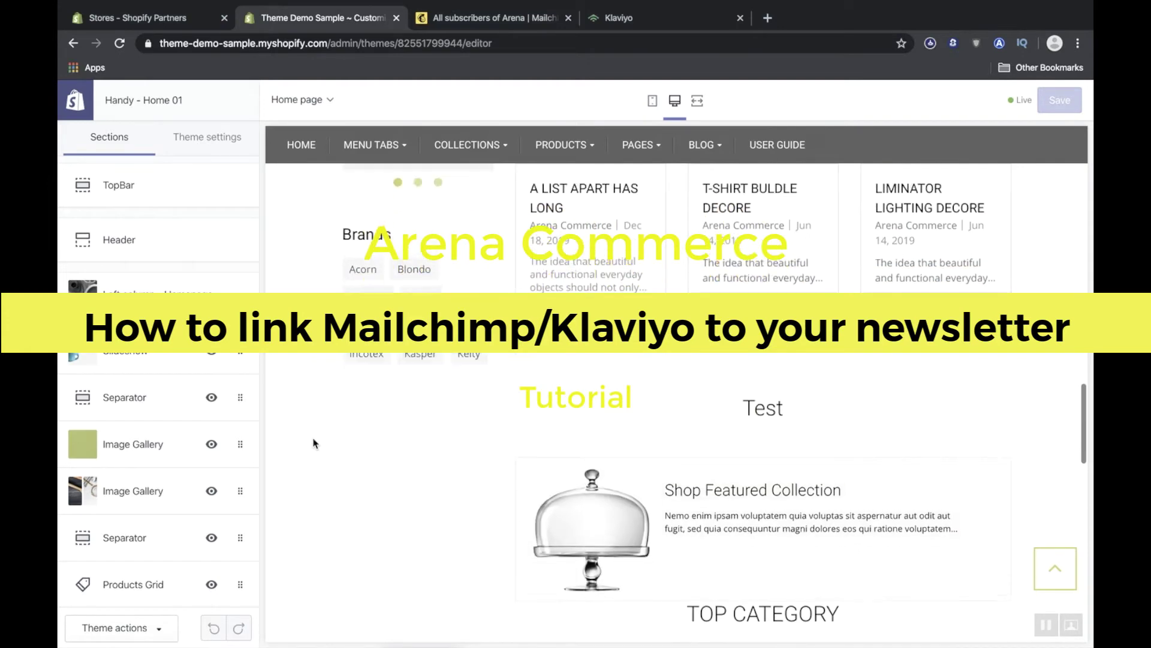
pyautogui.scroll(-3, 313, 443)
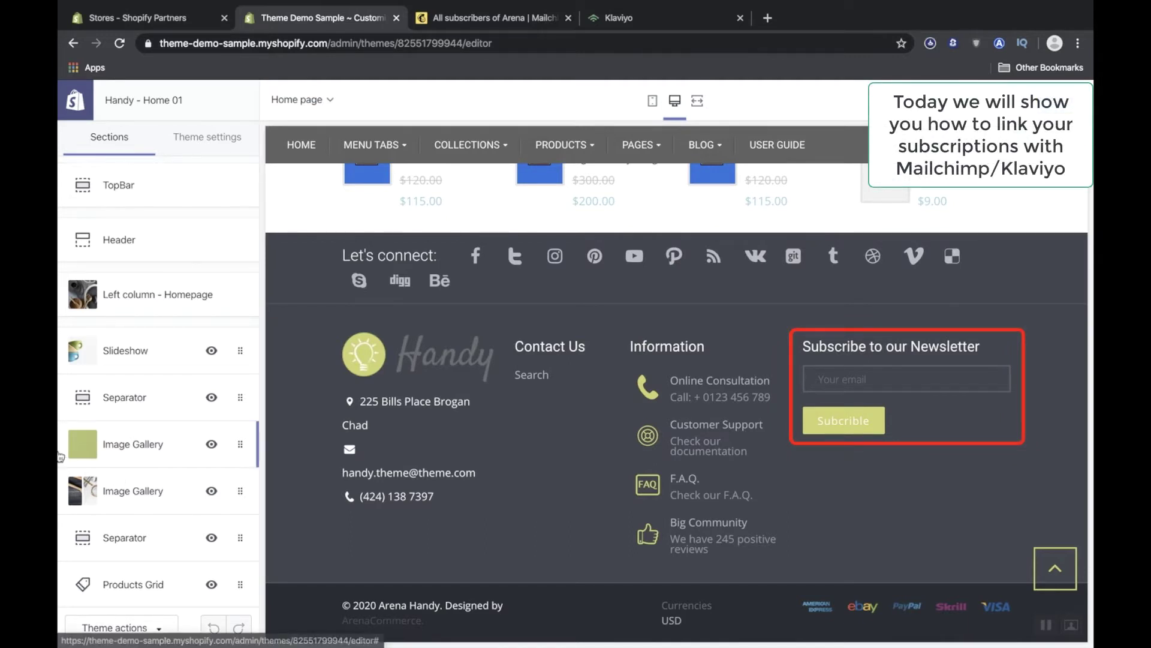
# Clear the existing URL from the footer Top - Form block's Form Action field.
pyautogui.scroll(-10, 63, 480)
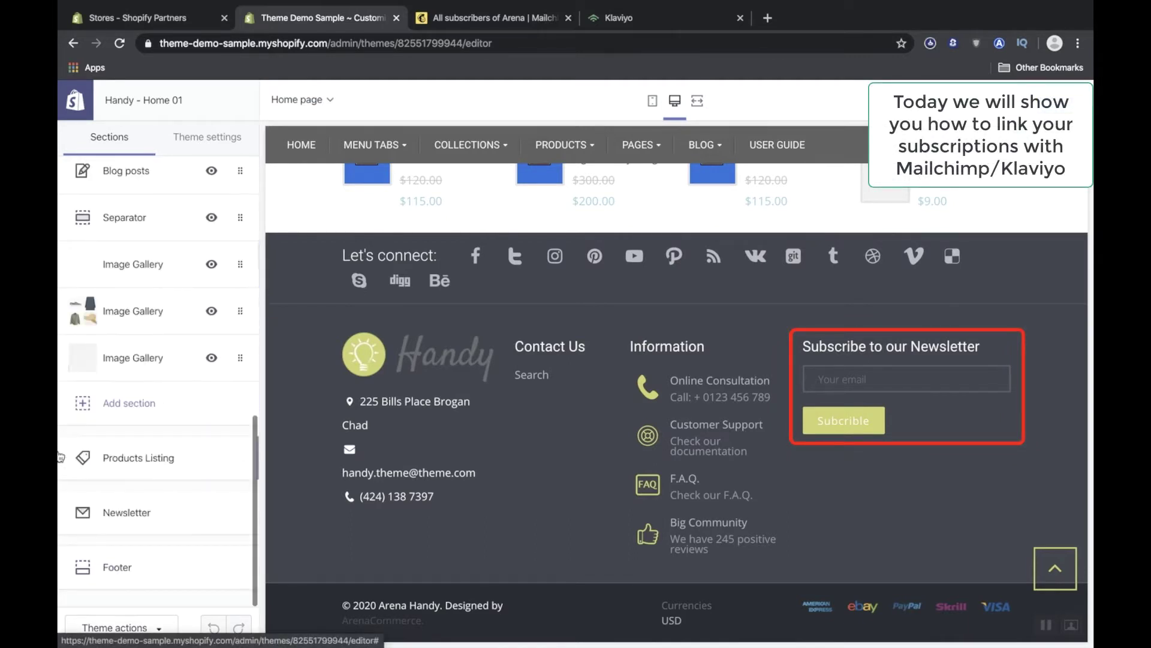
pyautogui.scroll(2, 63, 474)
pyautogui.scroll(-2, 68, 485)
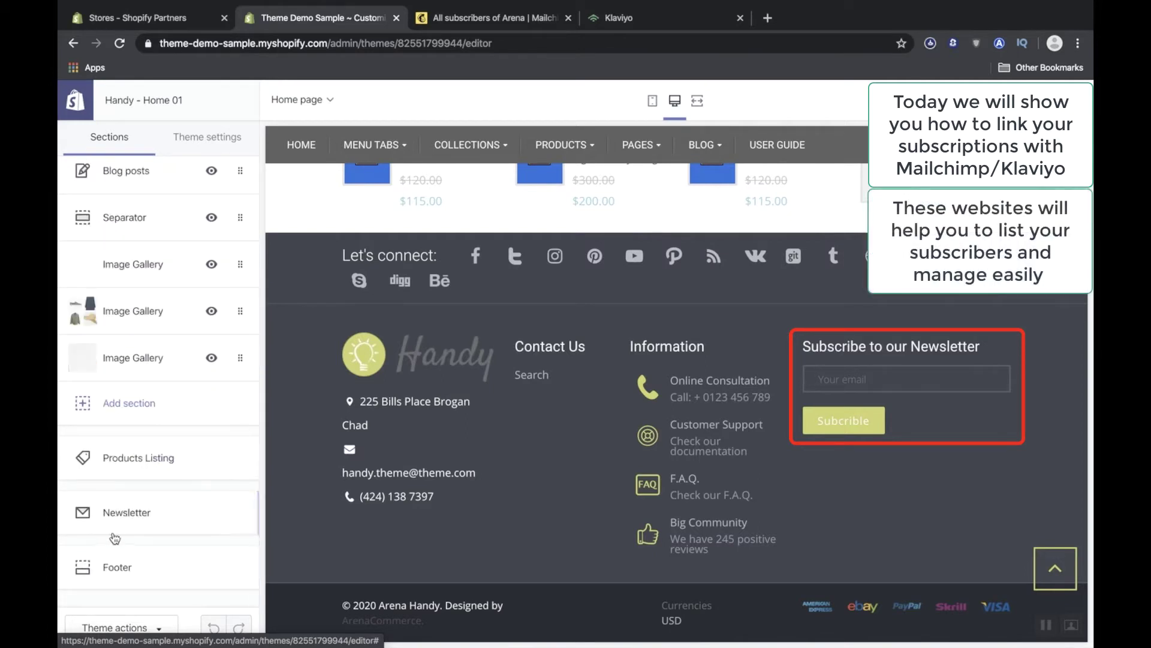
pyautogui.click(112, 570)
pyautogui.scroll(-4, 111, 570)
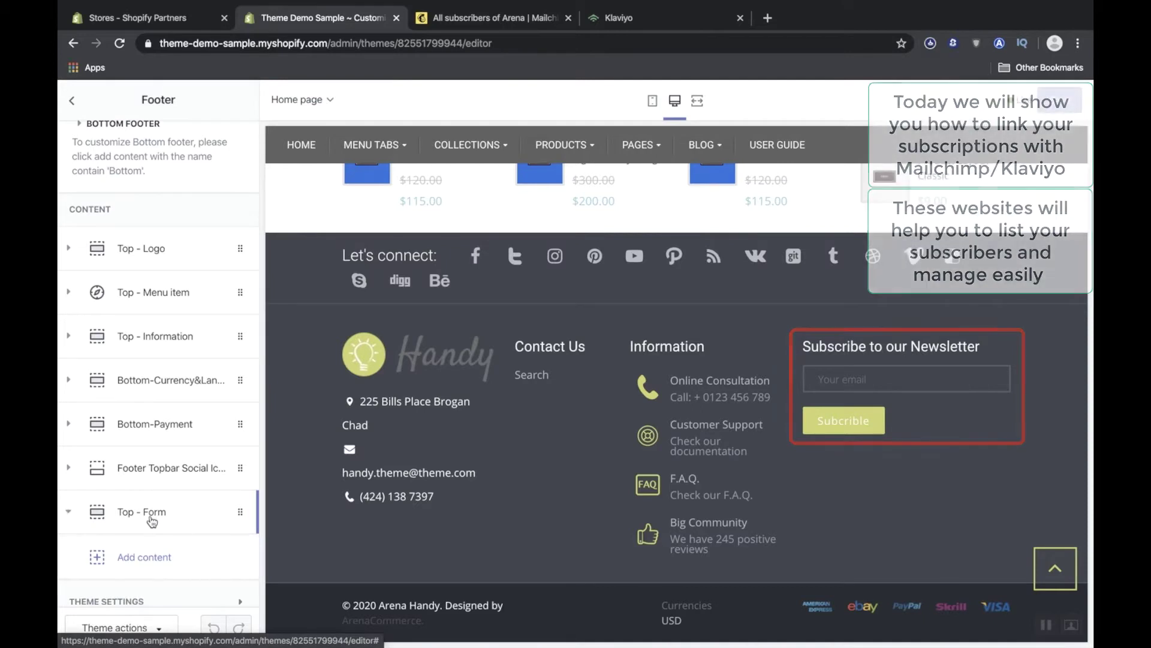
pyautogui.click(153, 517)
pyautogui.scroll(-5, 152, 521)
pyautogui.scroll(-5, 152, 521)
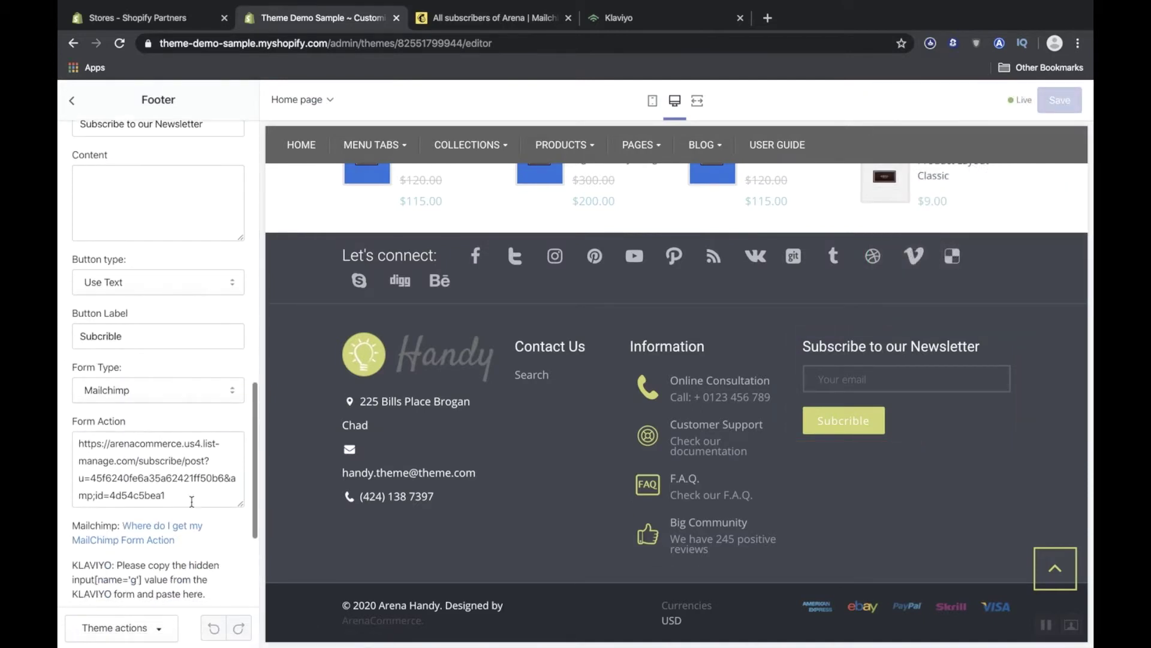
pyautogui.moveTo(166, 497); pyautogui.dragTo(58, 433)
pyautogui.press('BackSpace')
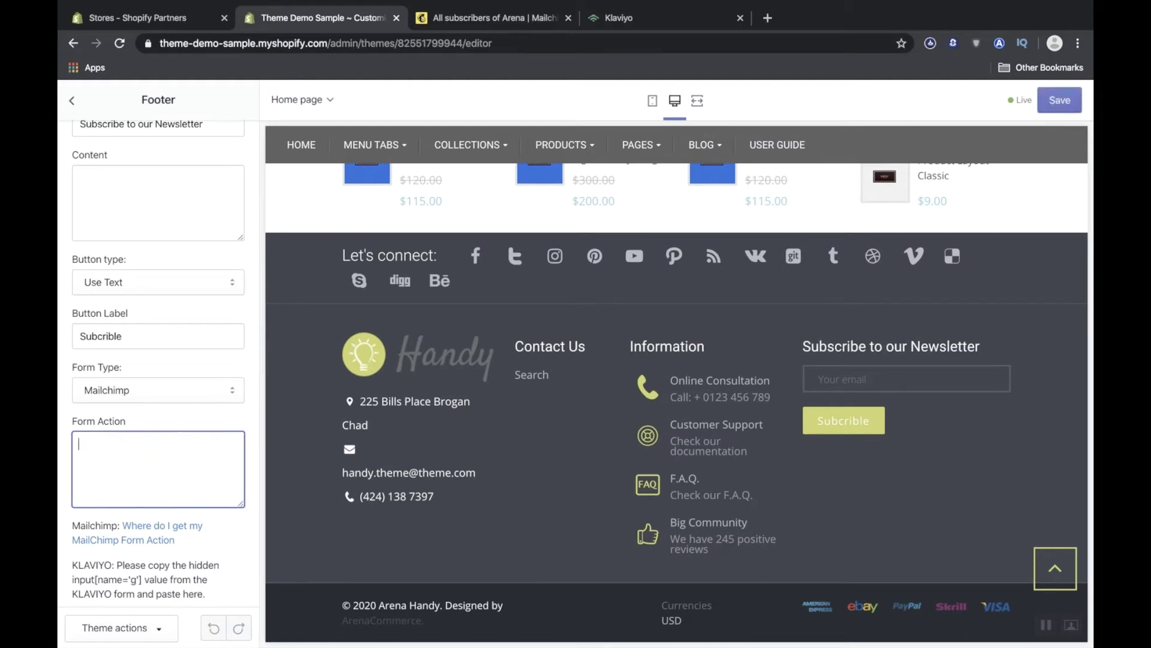
# Keep Mailchimp as the footer form type and go to the Mailchimp audience page.
pyautogui.scroll(-2, 126, 423)
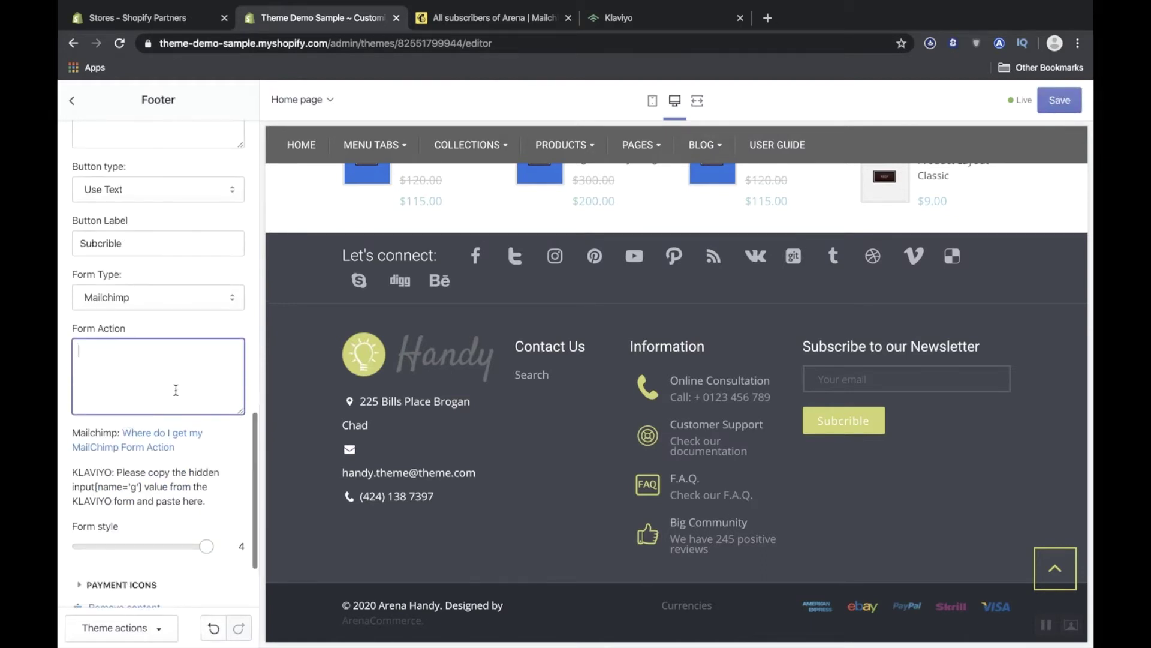
pyautogui.click(239, 297)
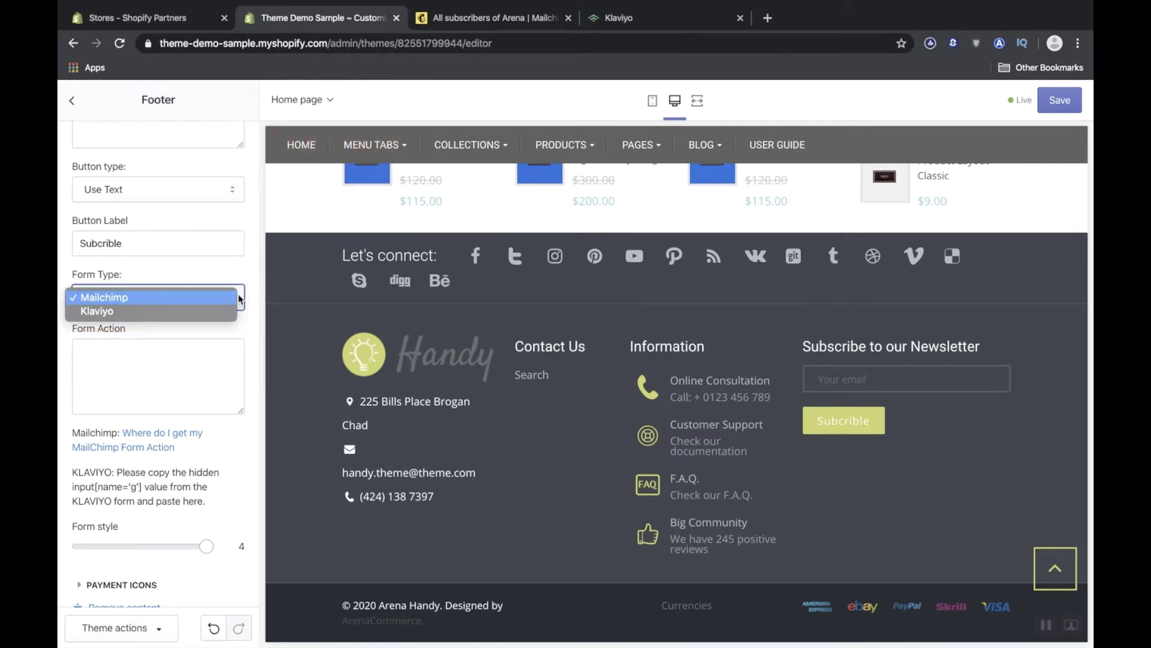
pyautogui.click(239, 297)
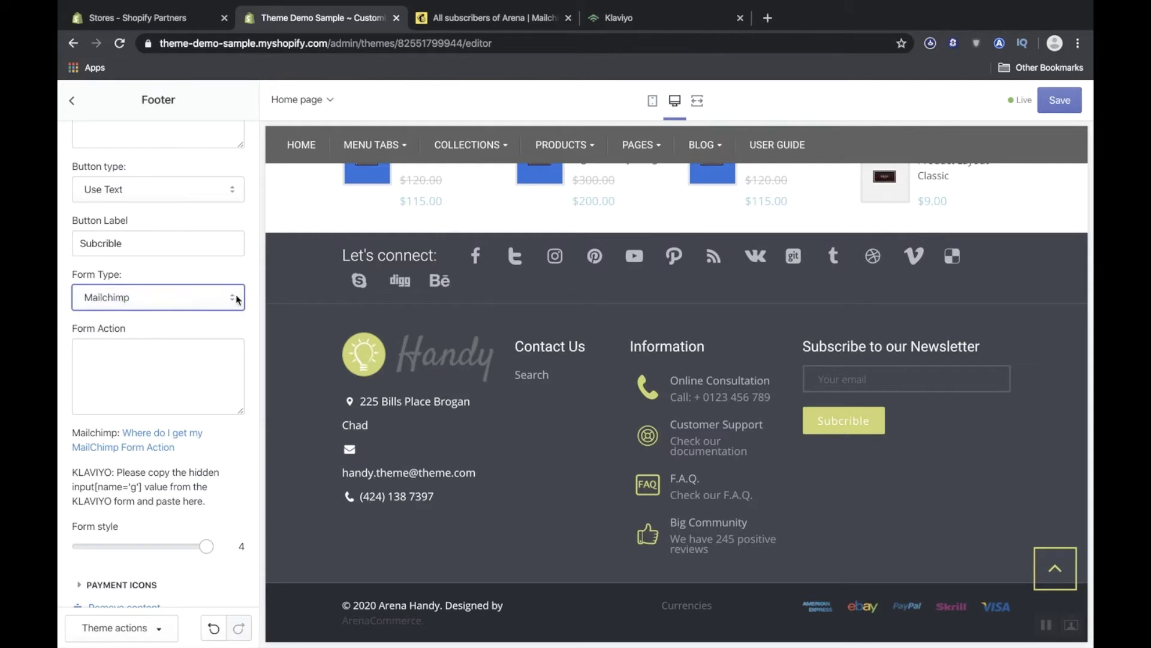
pyautogui.scroll(-2, 170, 352)
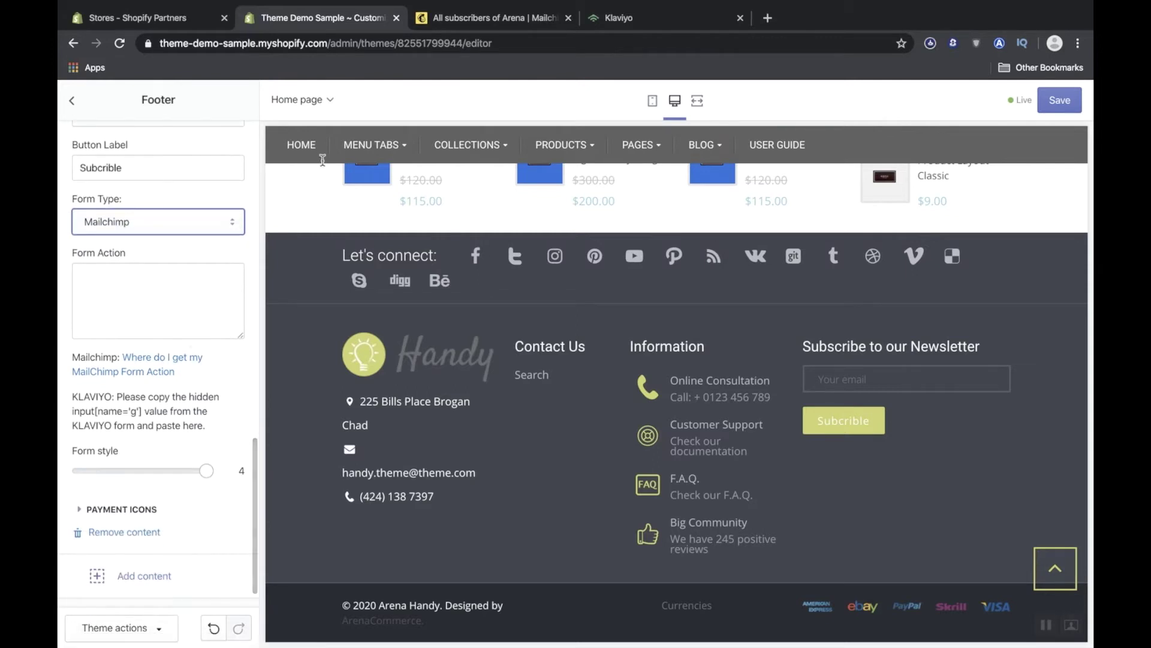
pyautogui.click(530, 21)
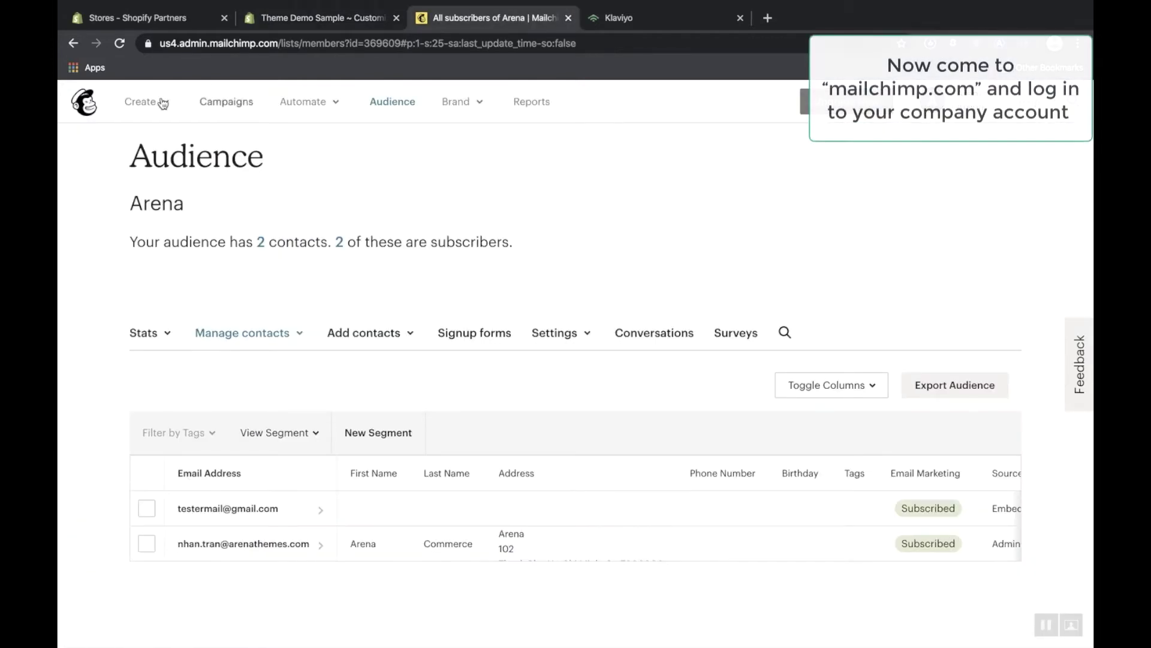
# From the Mailchimp dashboard, create an Embedded signup form for the Arena audience.
pyautogui.click(95, 107)
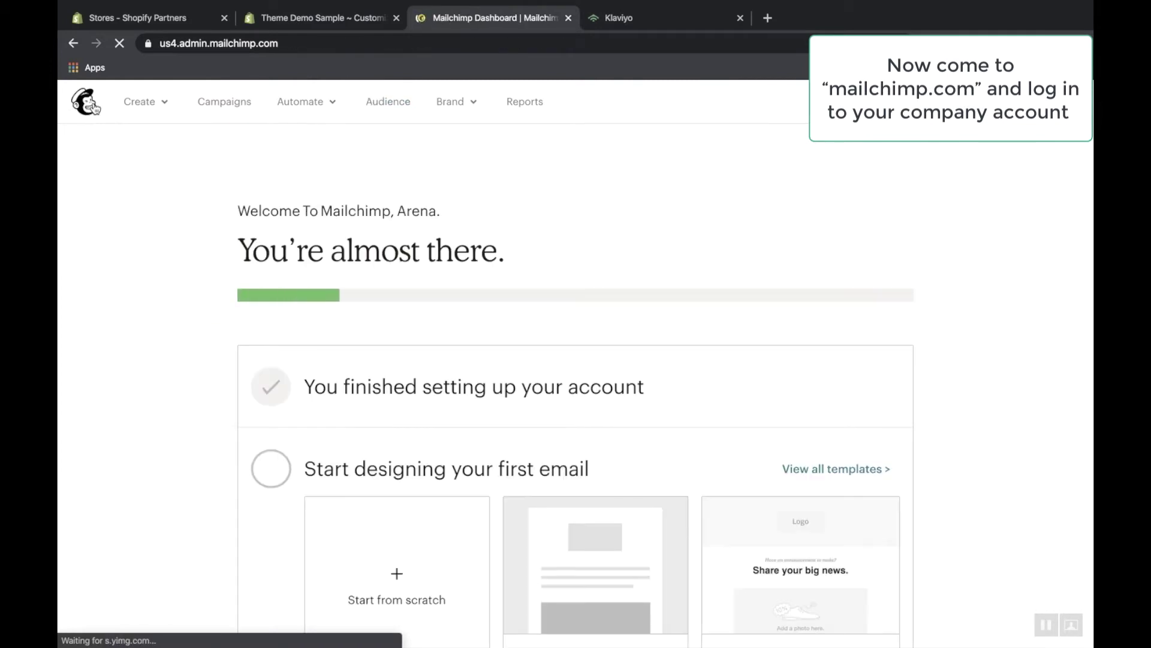
pyautogui.click(161, 109)
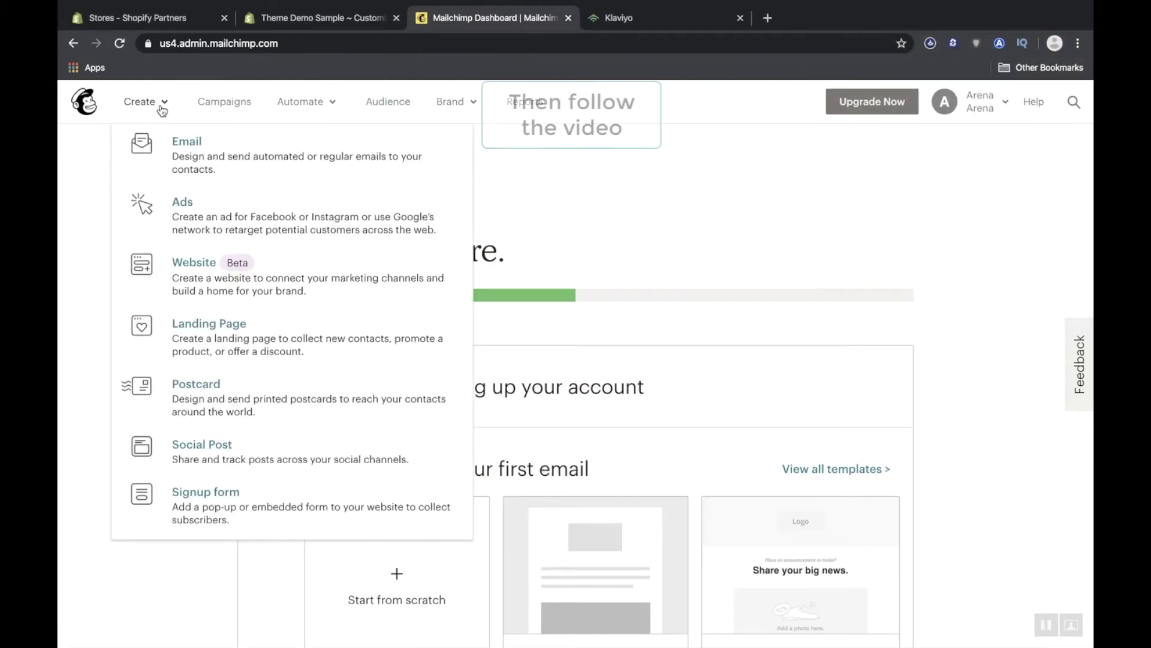
pyautogui.click(264, 524)
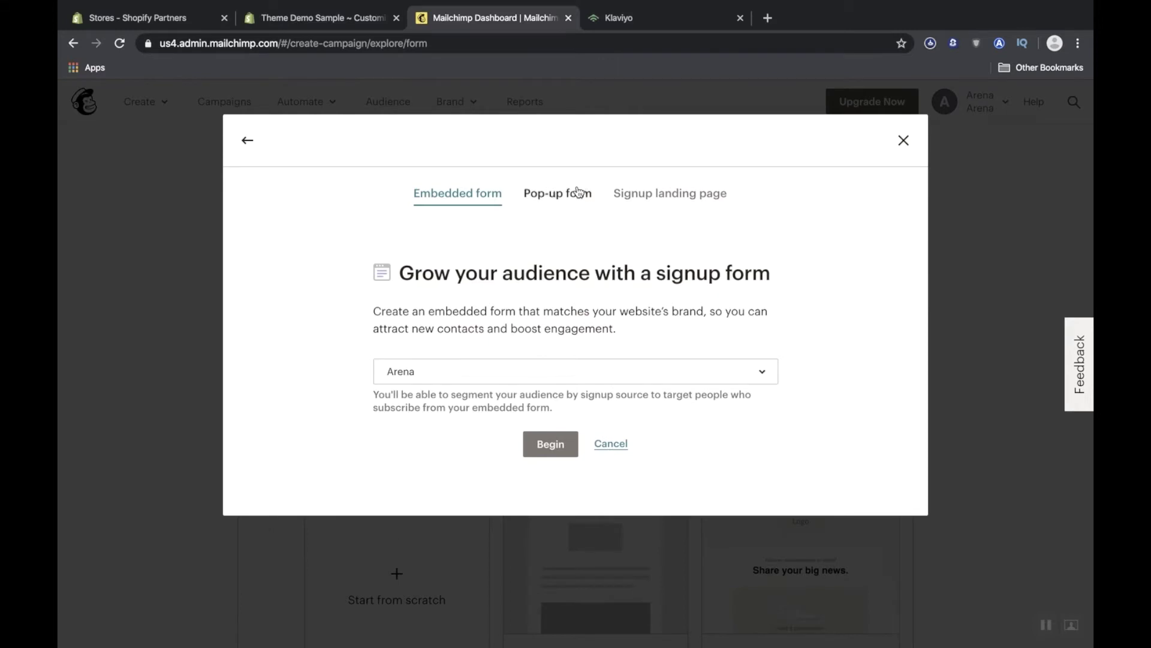
pyautogui.click(560, 444)
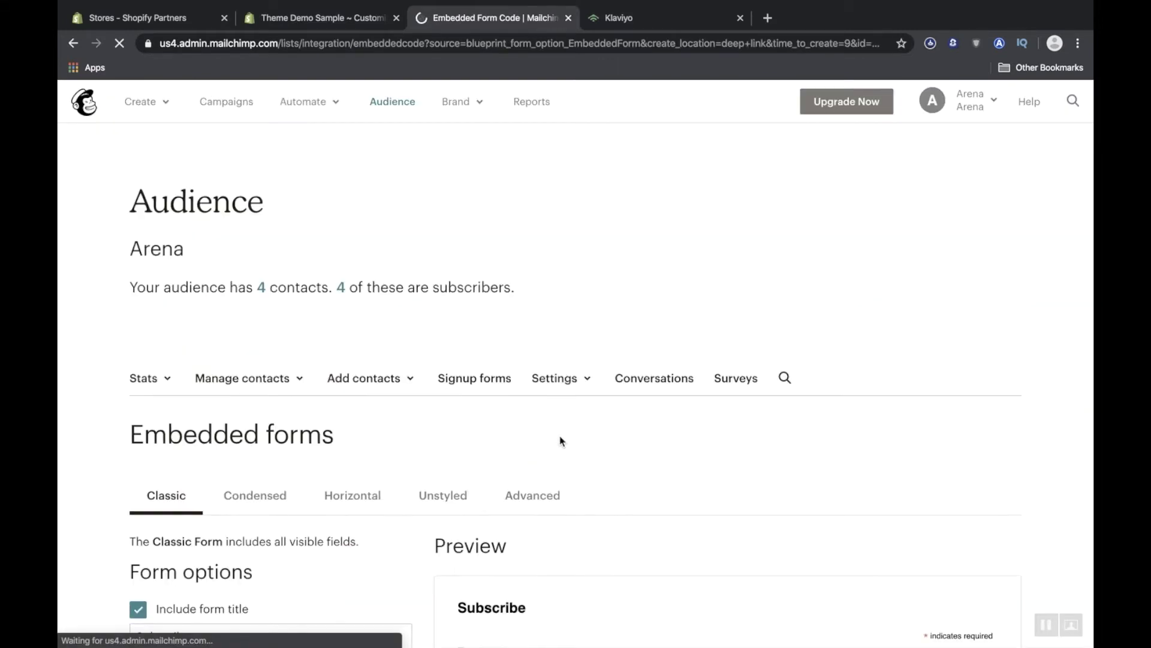
# Scroll to the Arena embed code and copy its form action URL.
pyautogui.scroll(-5, 561, 442)
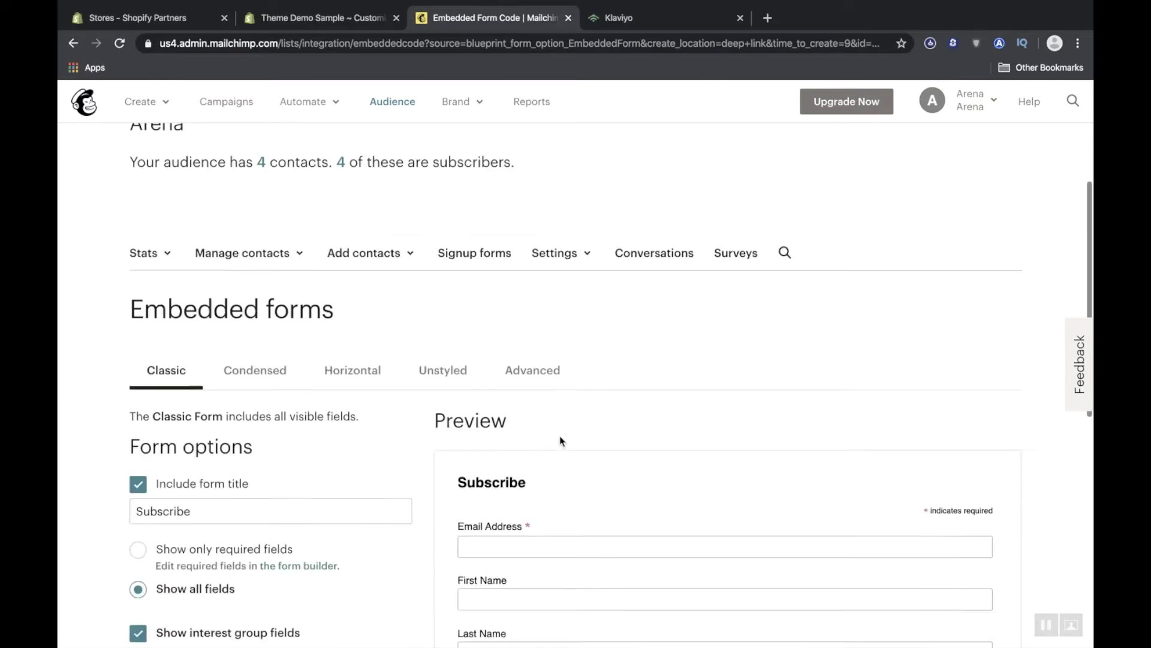
pyautogui.scroll(-3, 494, 461)
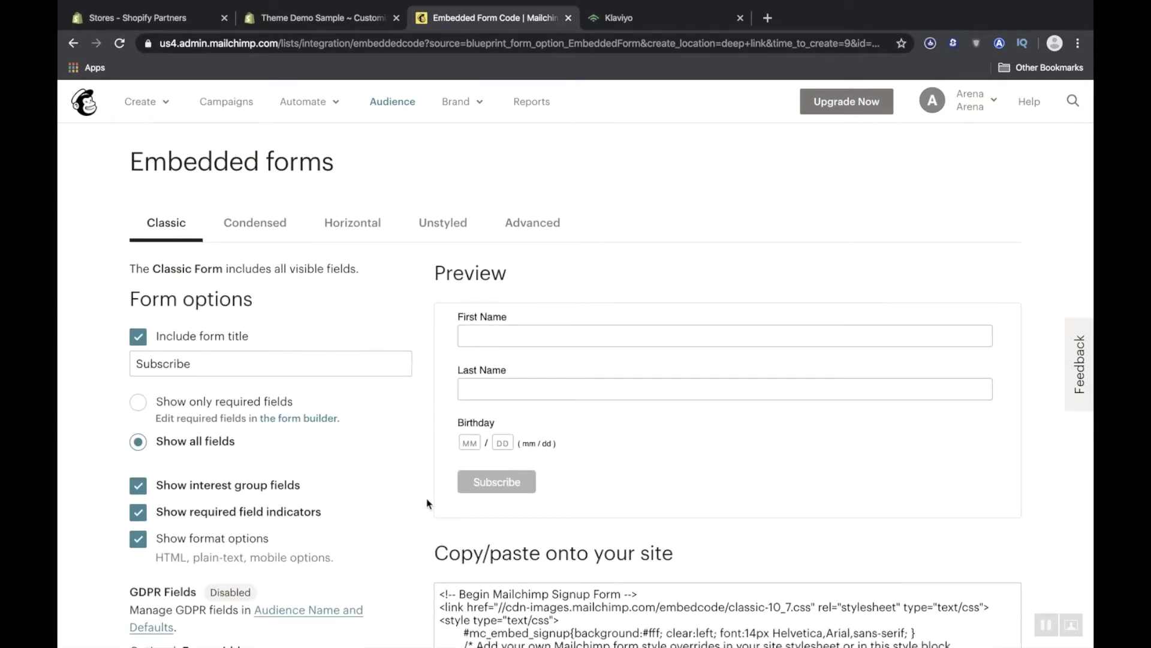
pyautogui.scroll(-3, 433, 504)
pyautogui.scroll(-2, 458, 502)
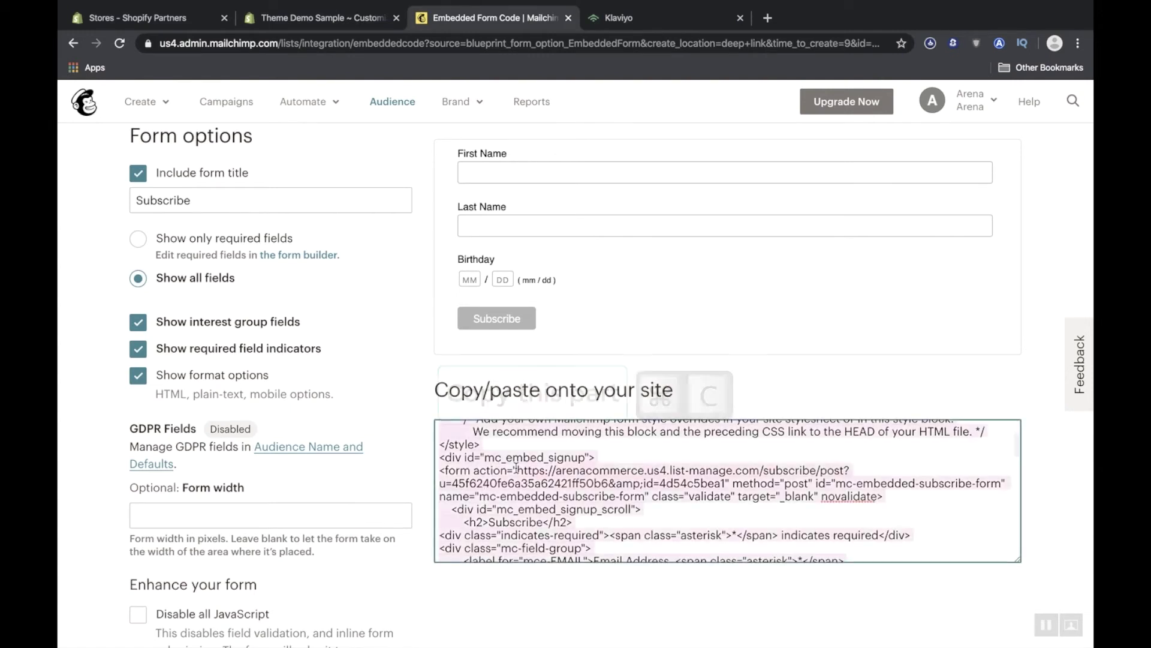
pyautogui.press('super+c')
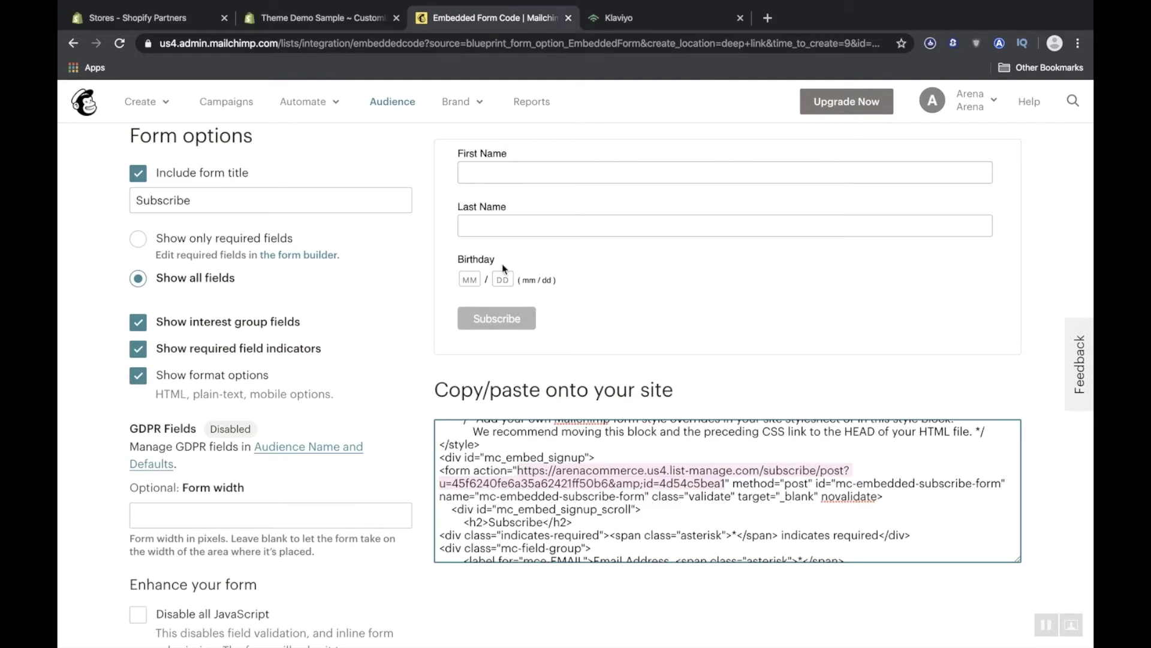
# Paste the Mailchimp list-manage subscribe URL into the footer's empty Form Action field.
pyautogui.click(384, 16)
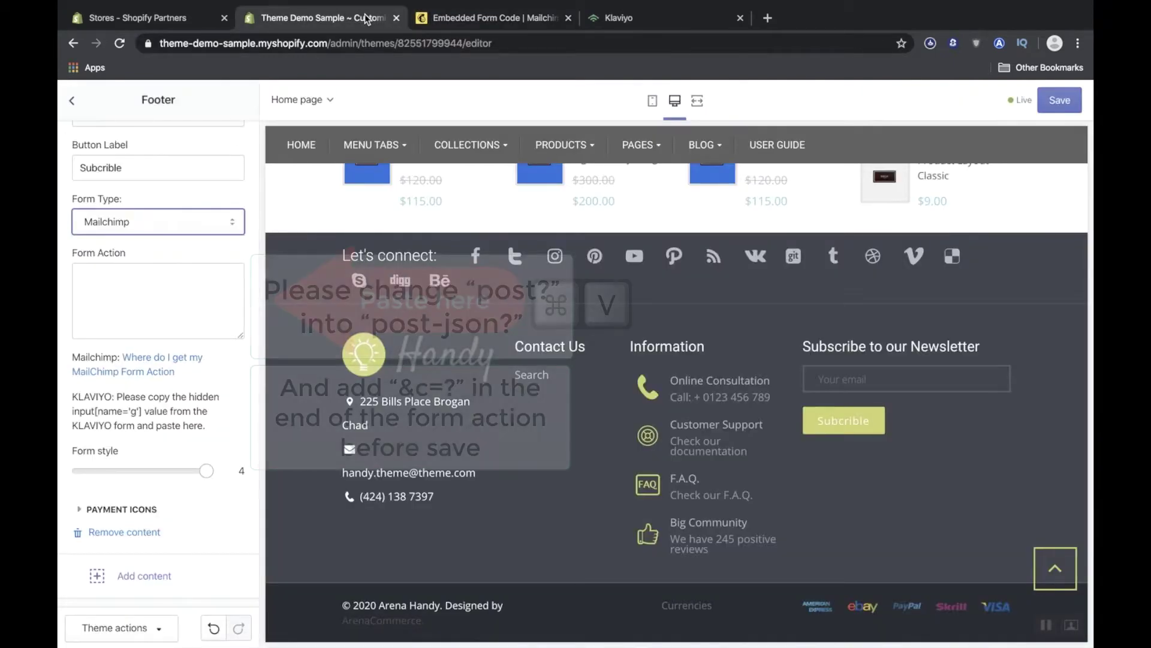
pyautogui.click(100, 280)
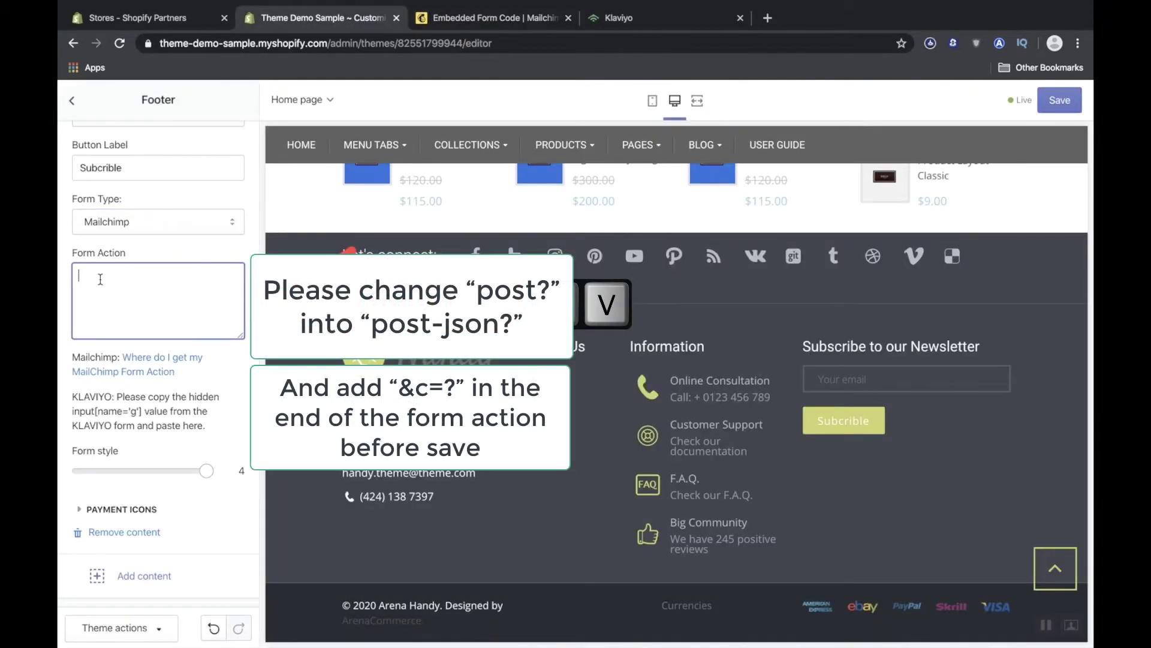
pyautogui.press('super+v')
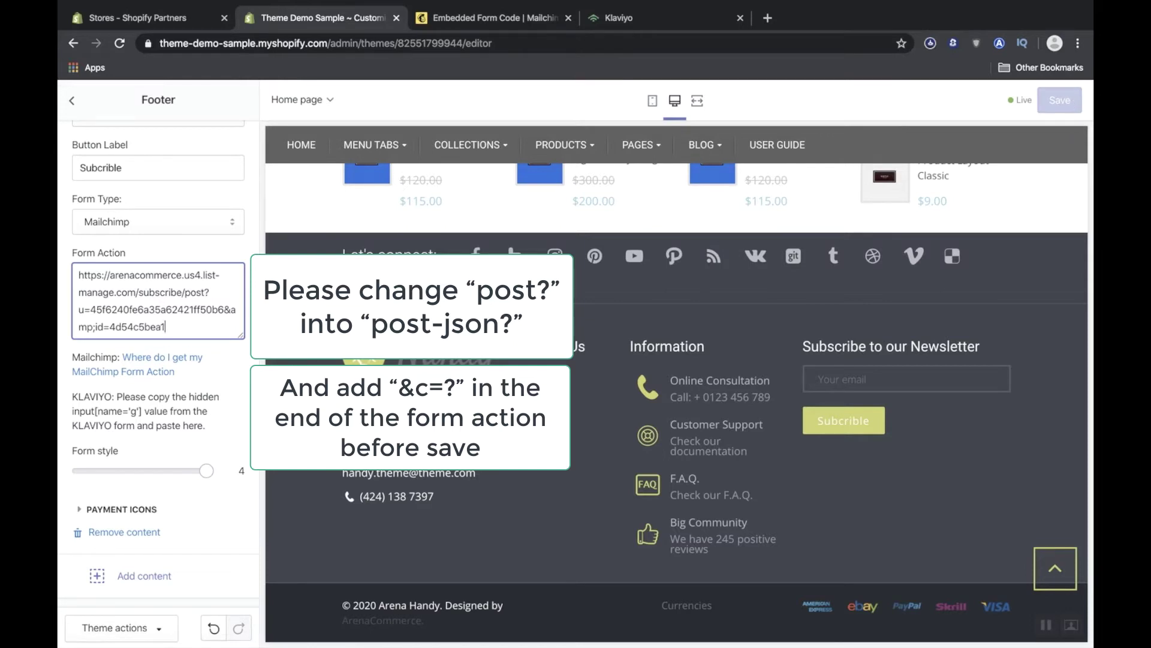
pyautogui.click(229, 413)
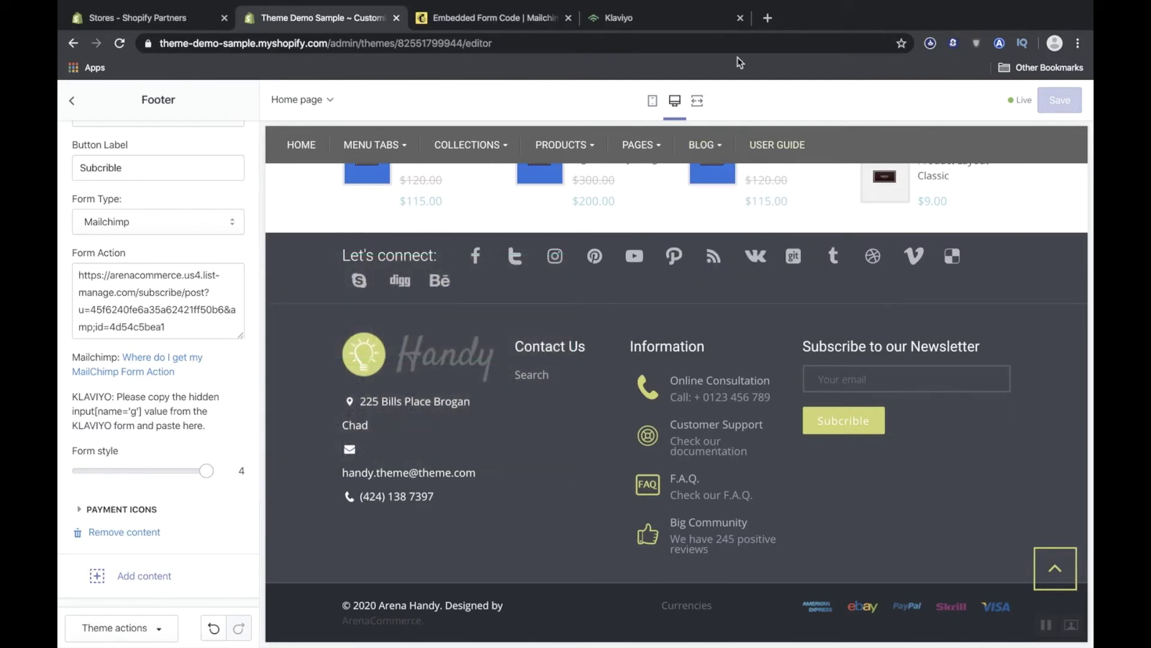
pyautogui.click(768, 19)
# Load theme-demo-sample.myshopify.com in the new tab from the address bar suggestion.
pyautogui.write('the')
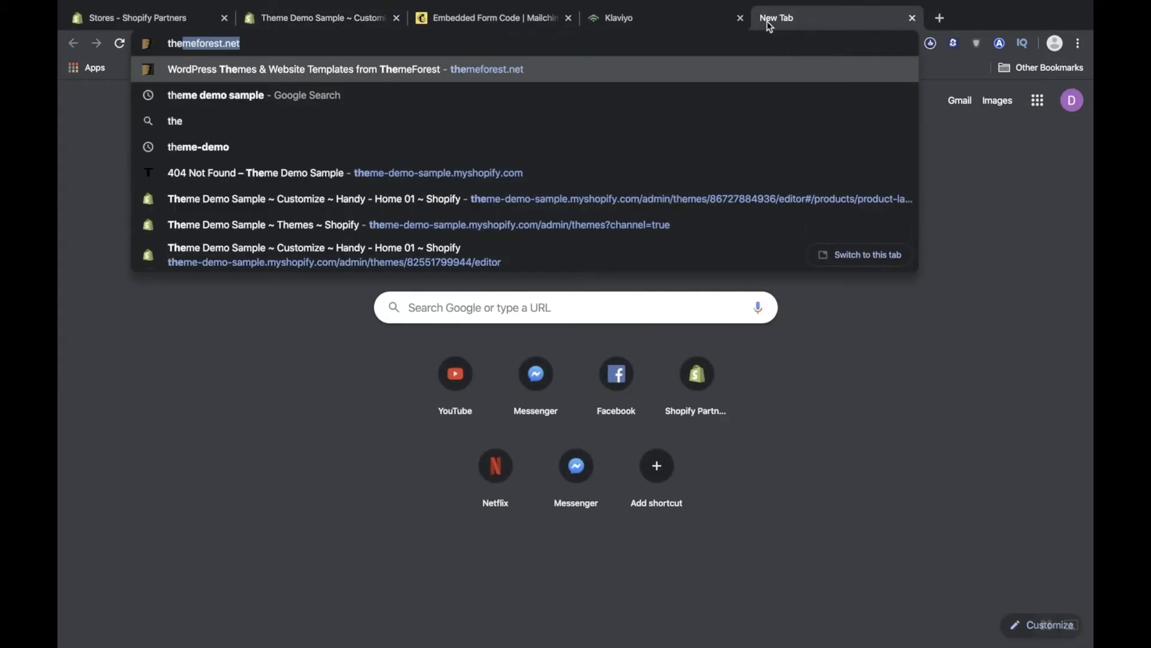
pyautogui.write('med')
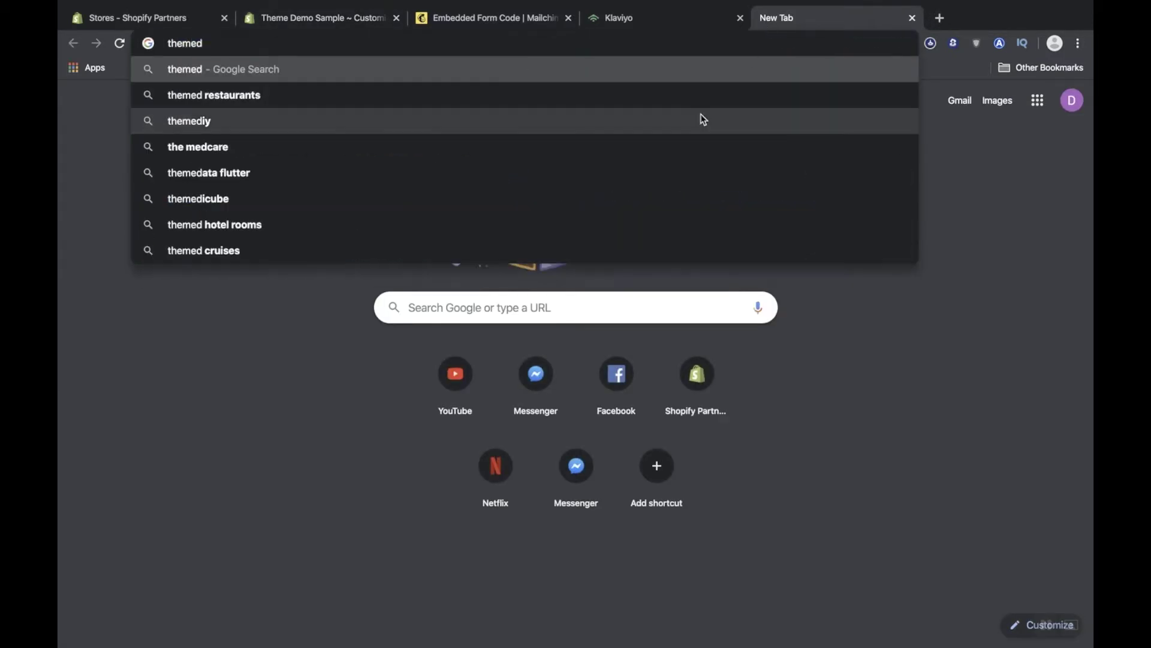
pyautogui.press('BackSpace')
pyautogui.click(643, 173)
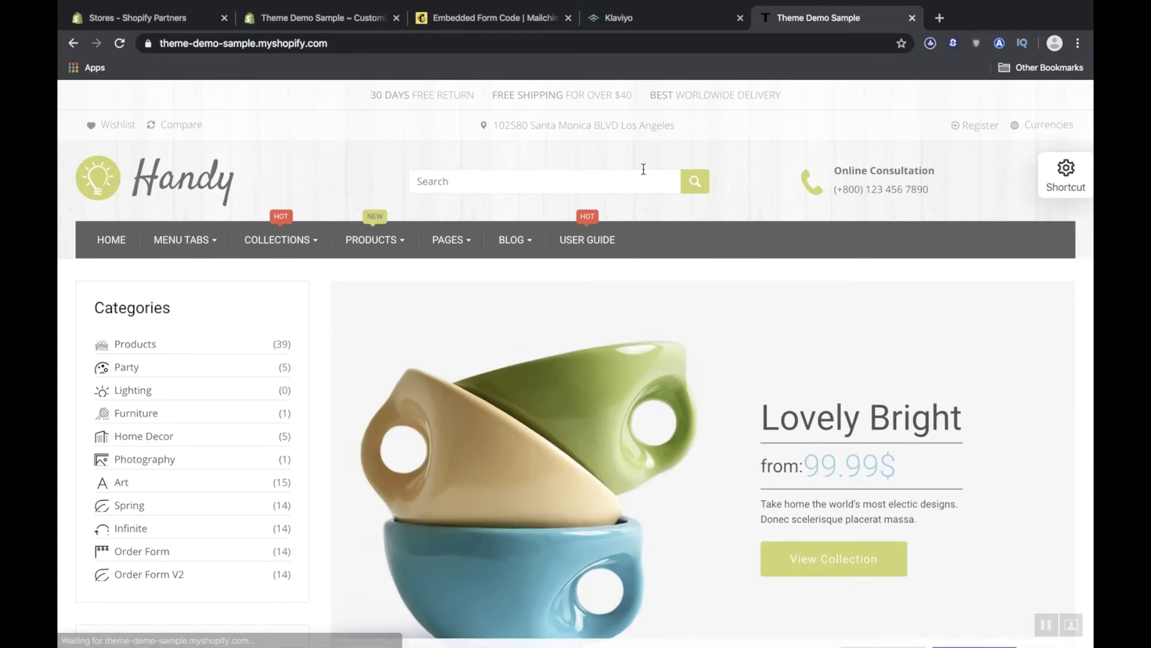
# Scroll to the storefront footer and begin entering a test email in the newsletter field.
pyautogui.scroll(-10, 644, 171)
pyautogui.scroll(-10, 645, 173)
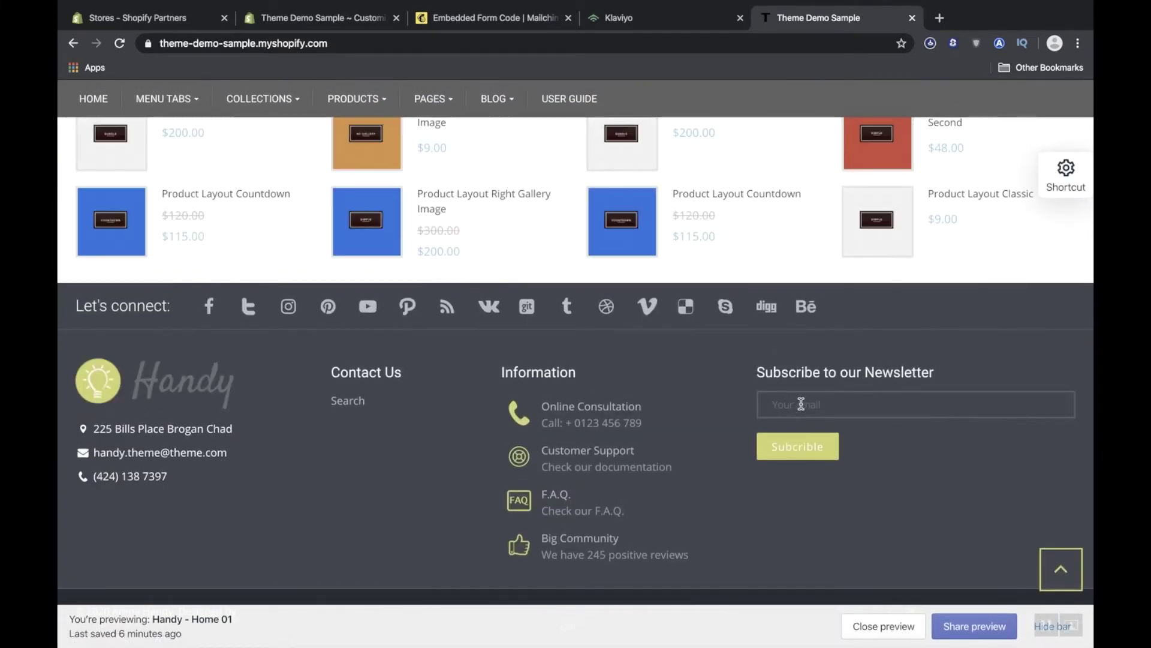
pyautogui.click(799, 405)
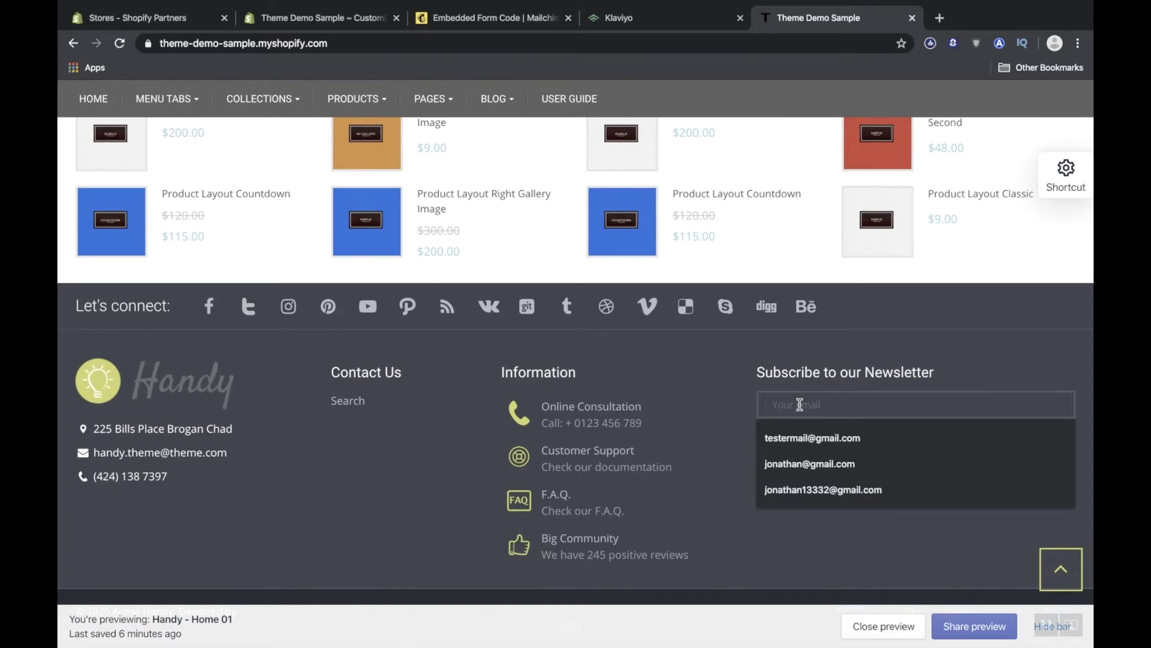
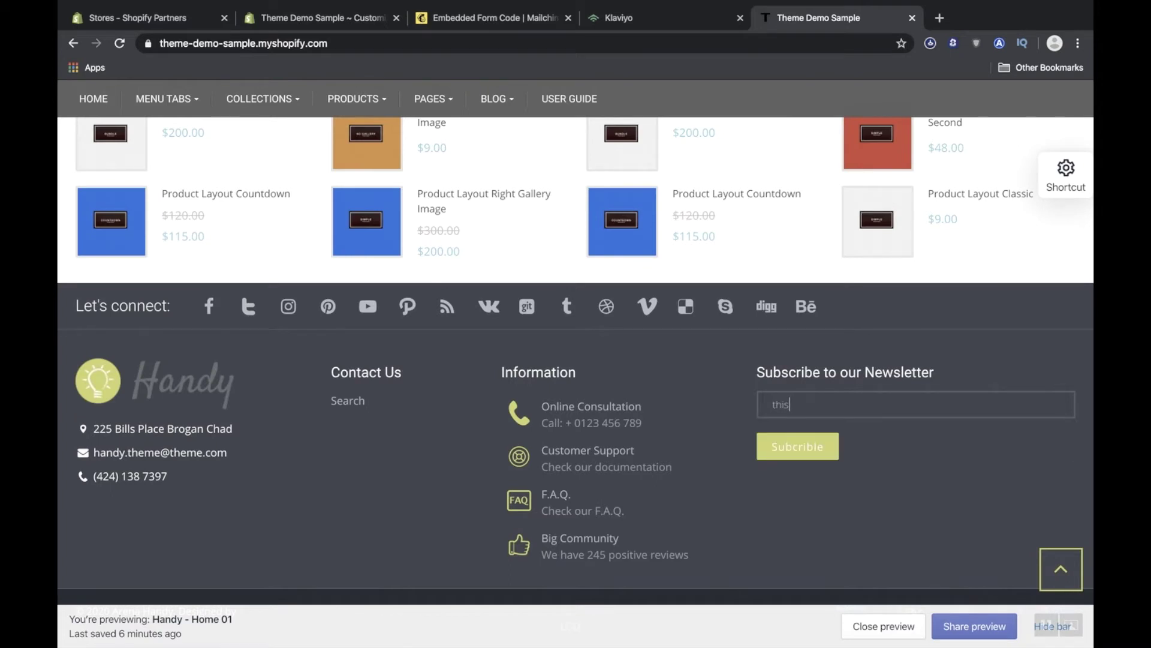
# Submit the test newsletter signup, continue past Mailchimp's confirmation, and close the website tab.
pyautogui.click(775, 449)
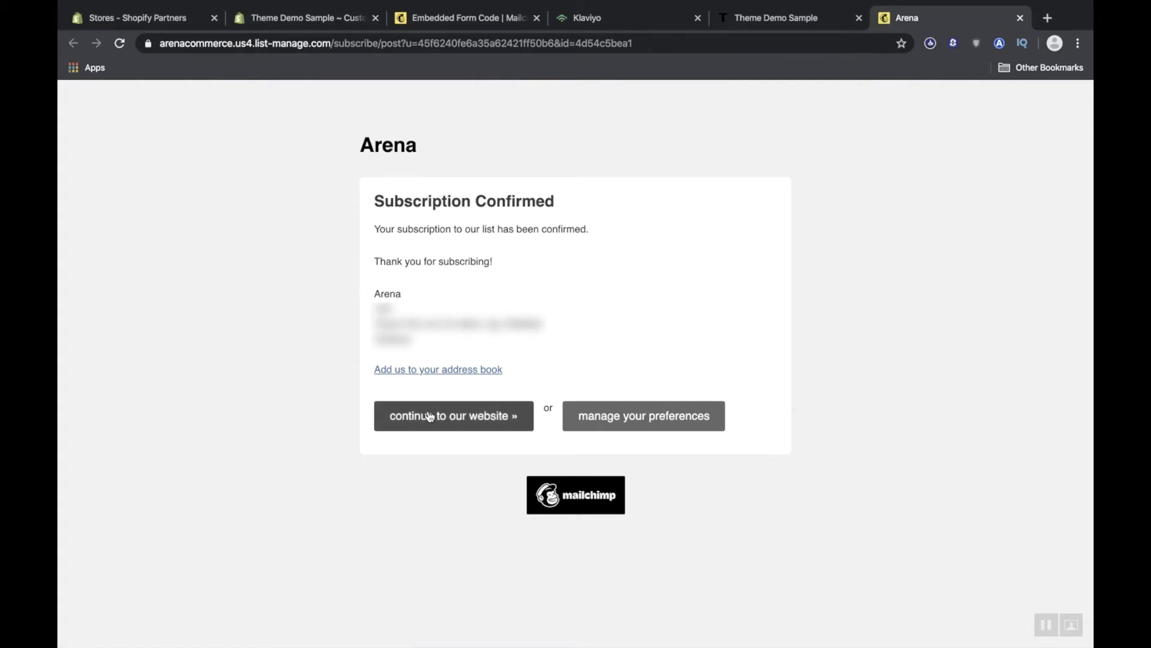
pyautogui.click(438, 419)
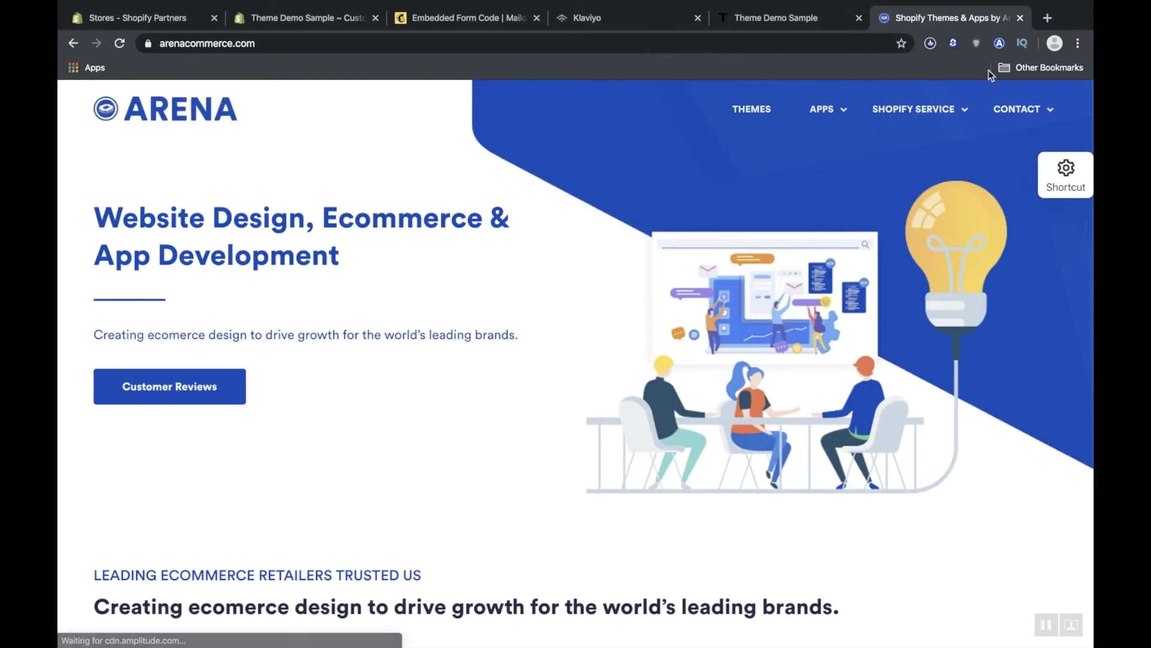
pyautogui.click(1020, 18)
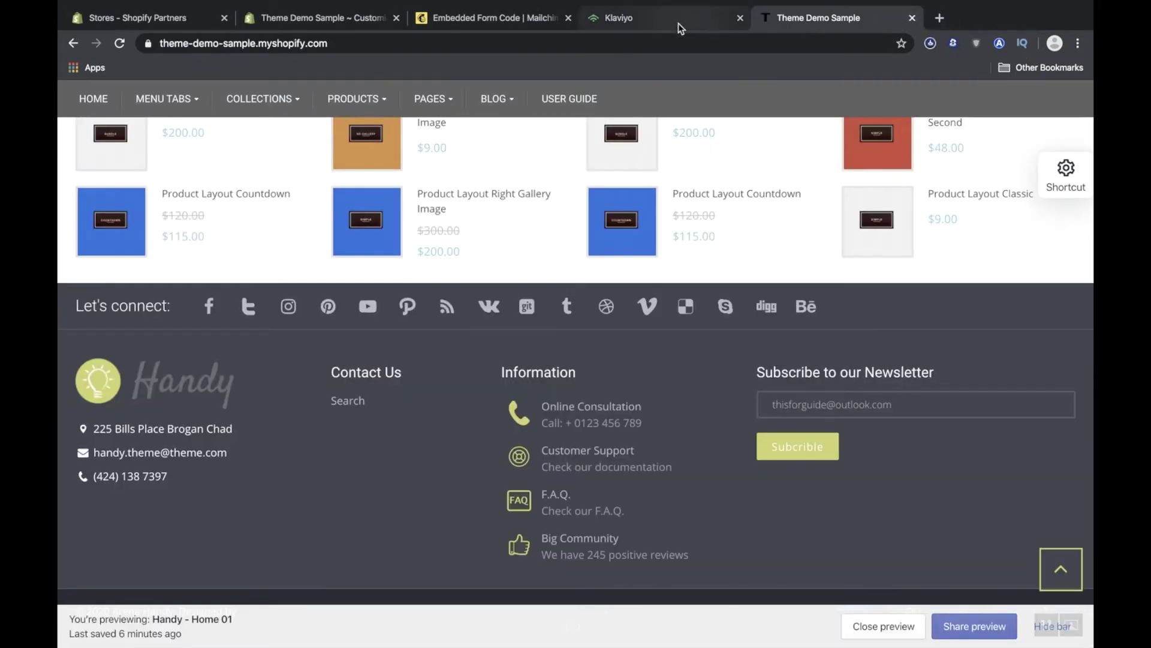
# Check that Mailchimp's Arena contact list shows five subscribed contacts, the test address on top.
pyautogui.click(503, 22)
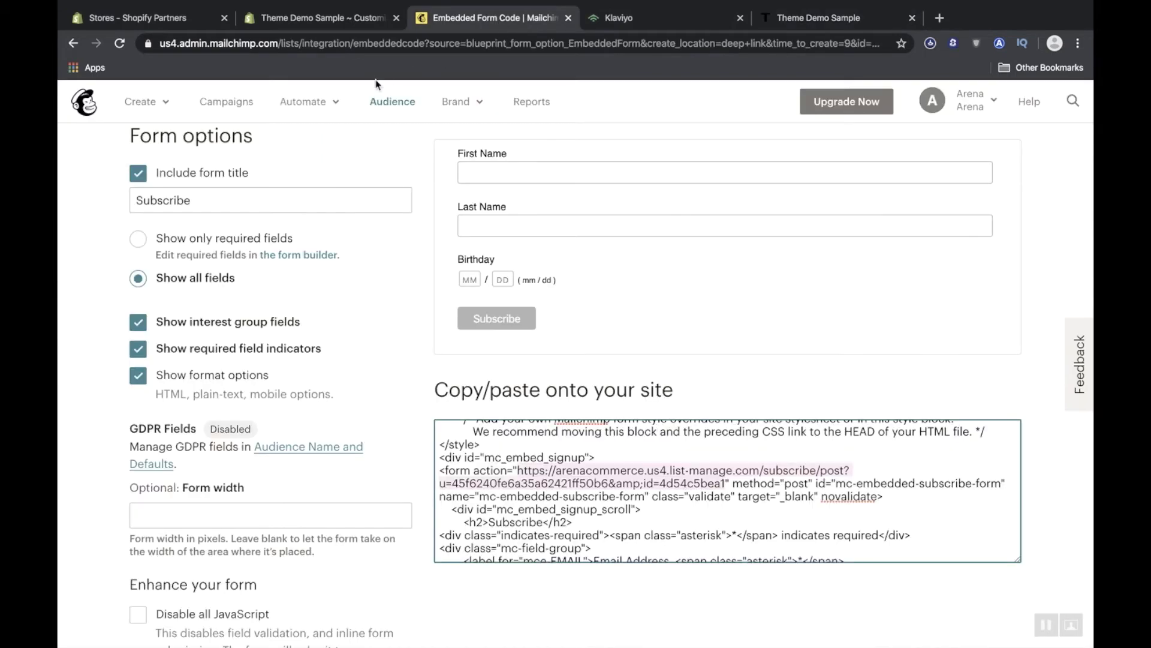
pyautogui.click(405, 108)
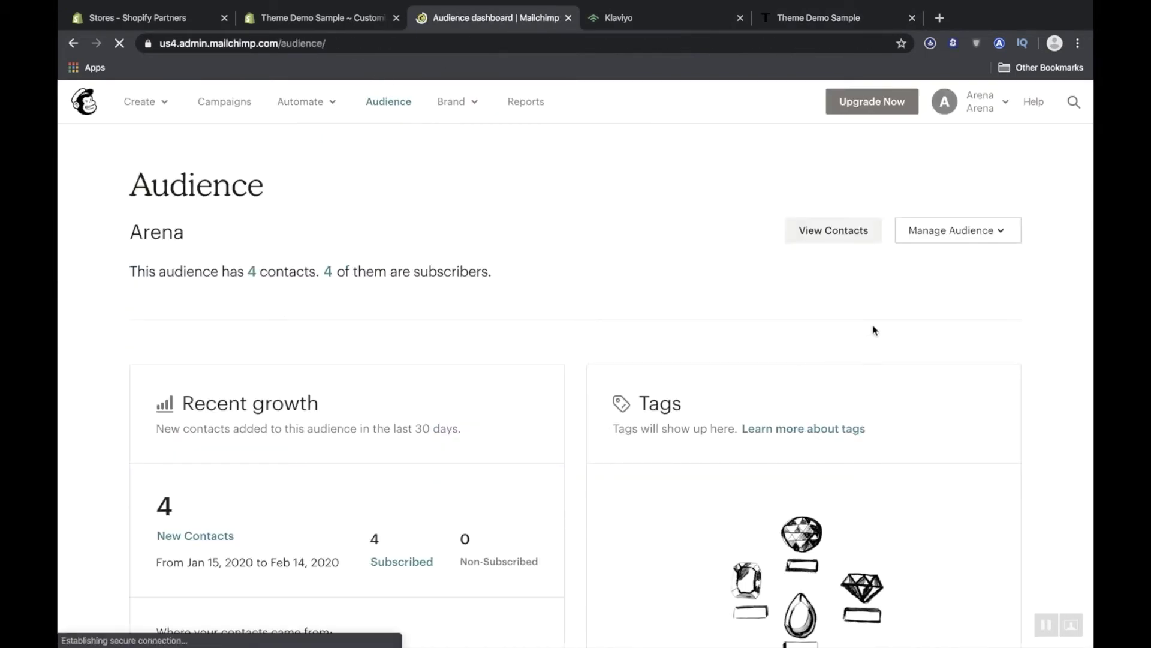
pyautogui.click(854, 240)
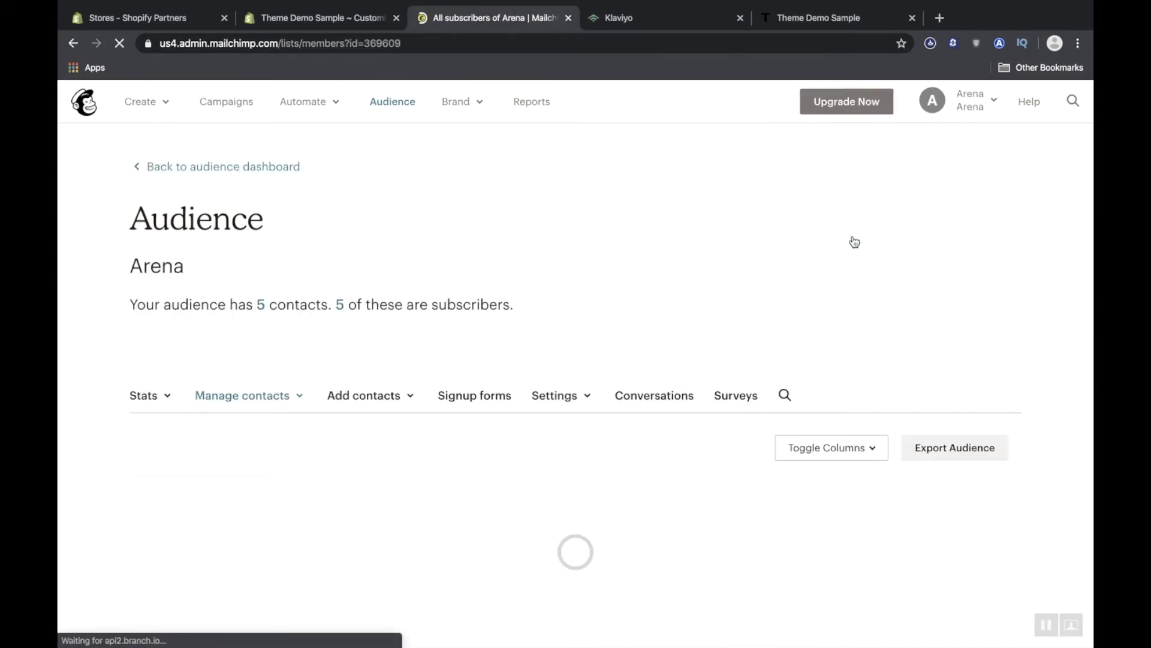
pyautogui.scroll(-3, 408, 360)
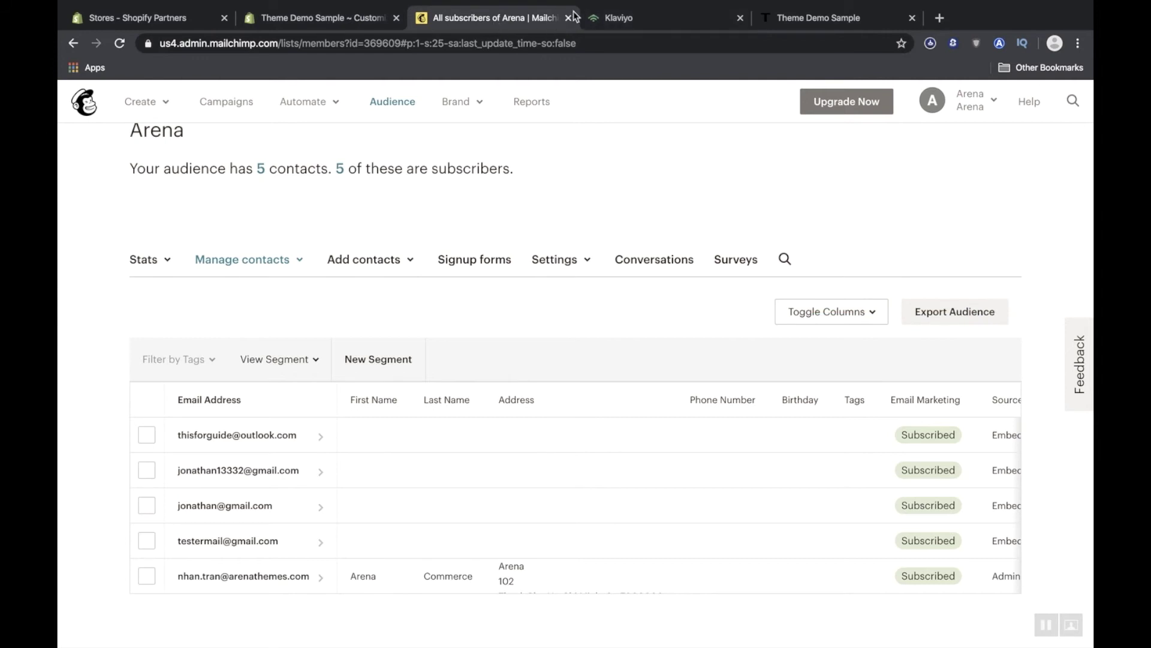
pyautogui.click(613, 16)
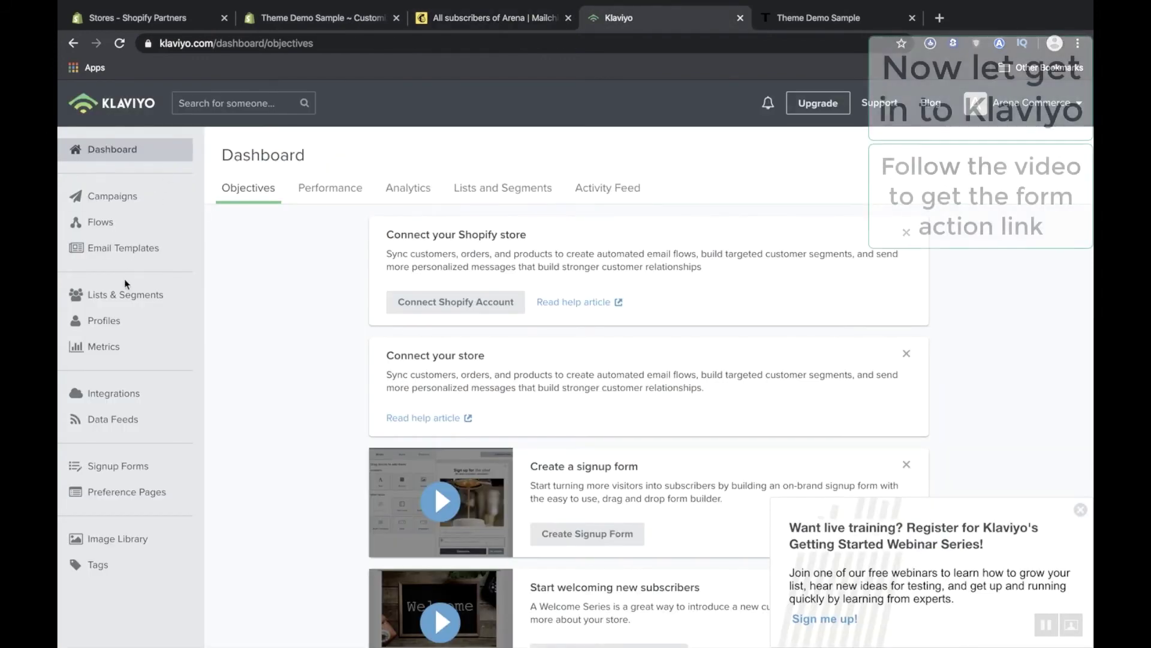
# Copy the hosted Subscribe page URL from Klaviyo's Newsletter list Subscribe & Preference Pages.
pyautogui.click(122, 297)
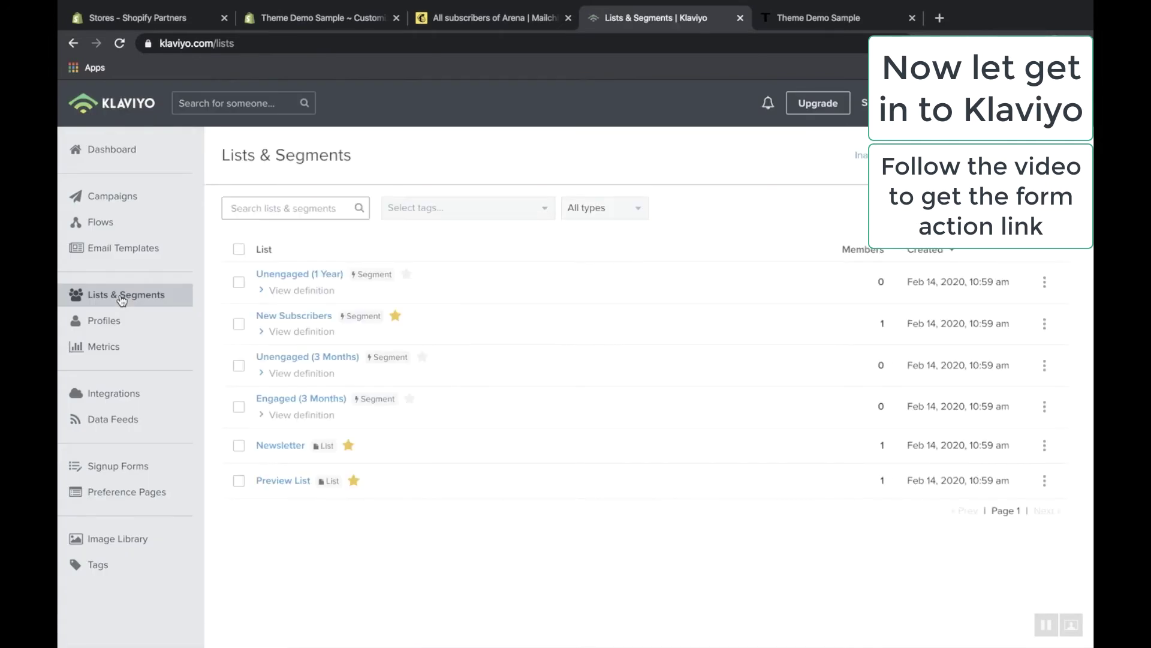
pyautogui.click(300, 453)
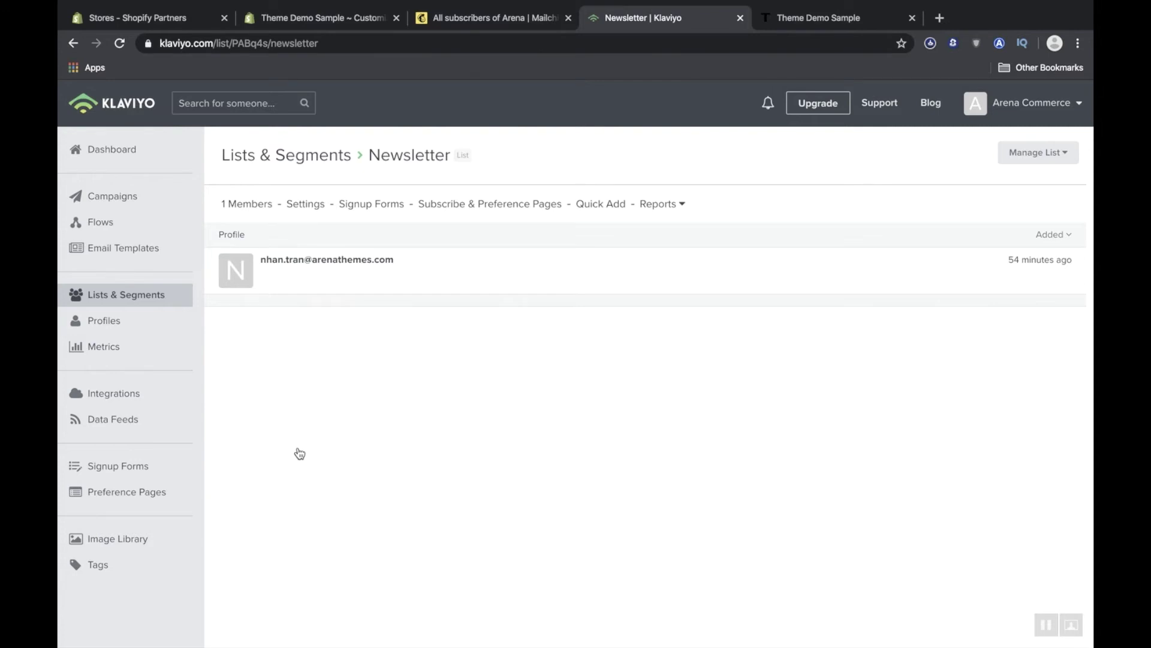
pyautogui.scroll(-1, 299, 453)
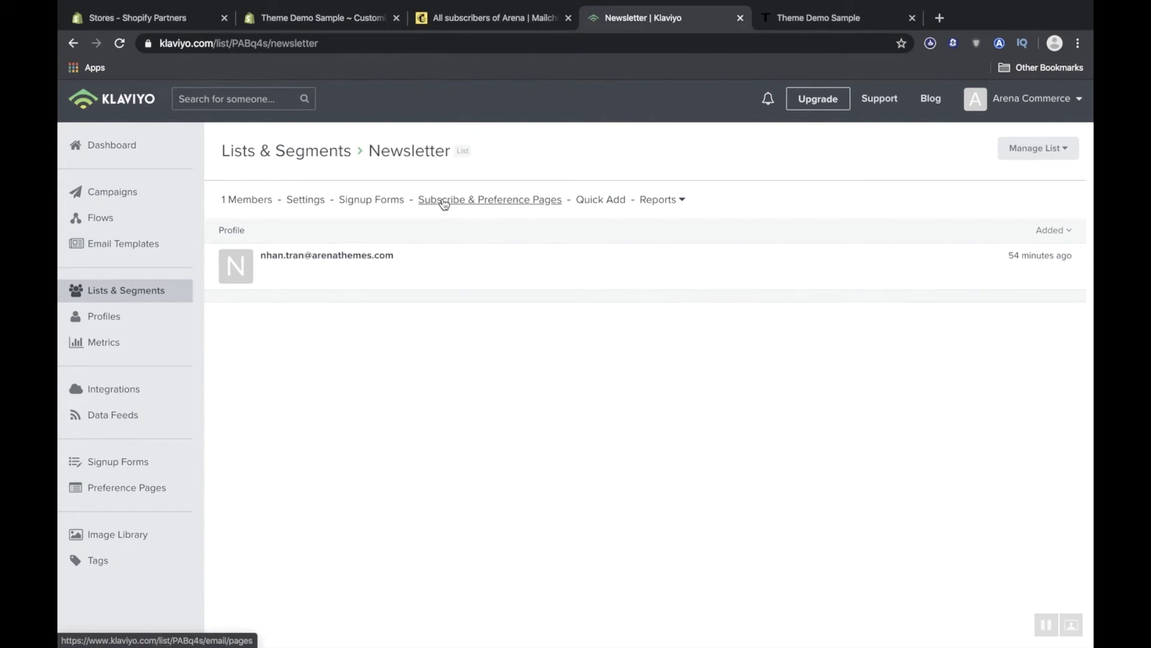
pyautogui.click(444, 201)
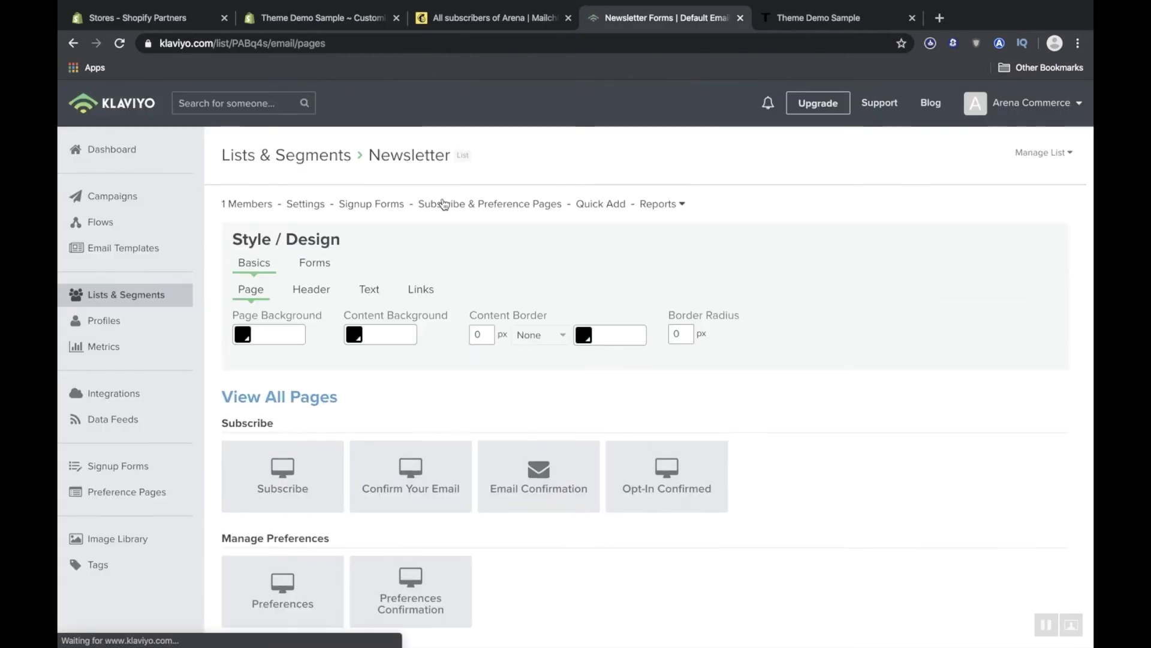
pyautogui.click(249, 469)
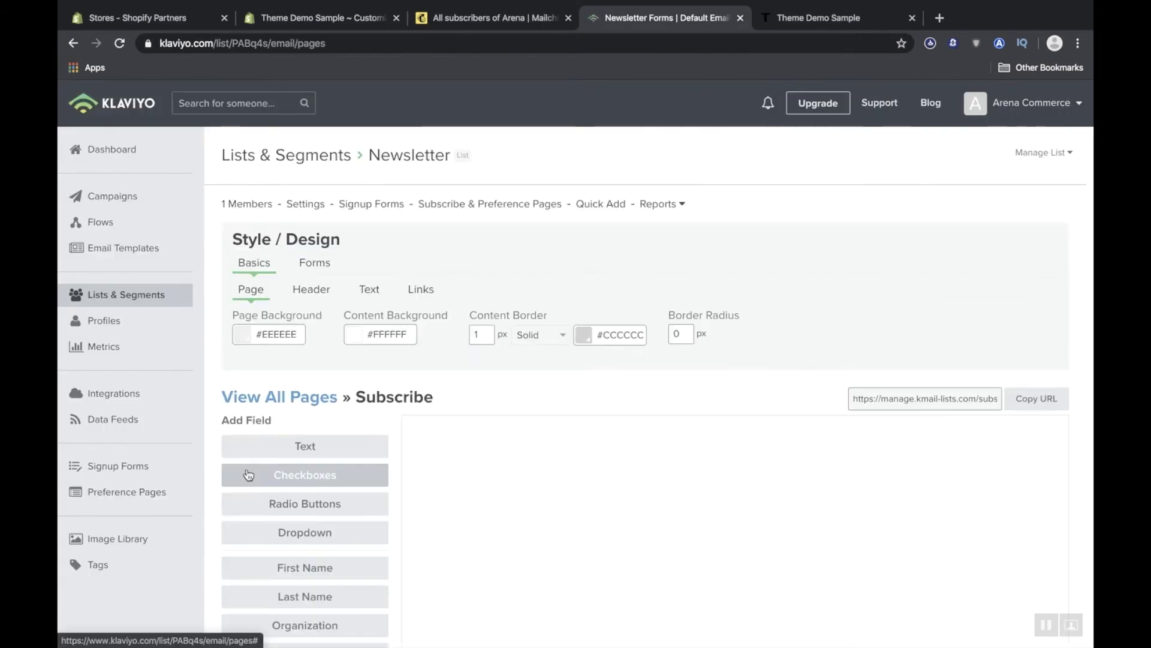
pyautogui.scroll(-3, 537, 439)
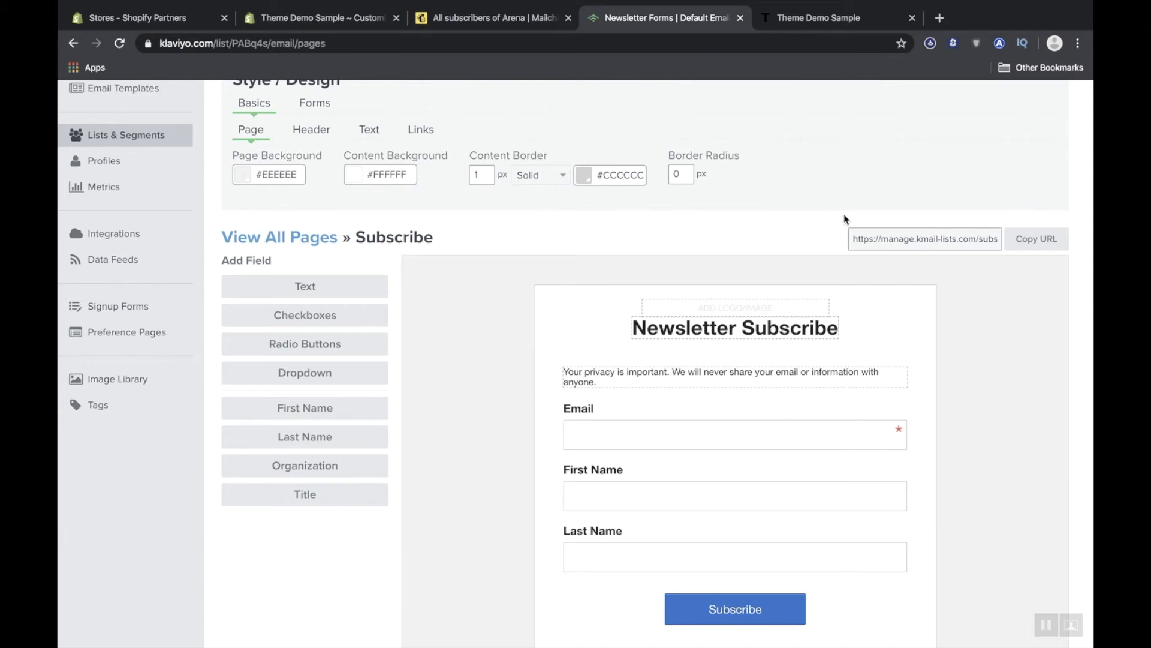
pyautogui.scroll(-1, 846, 219)
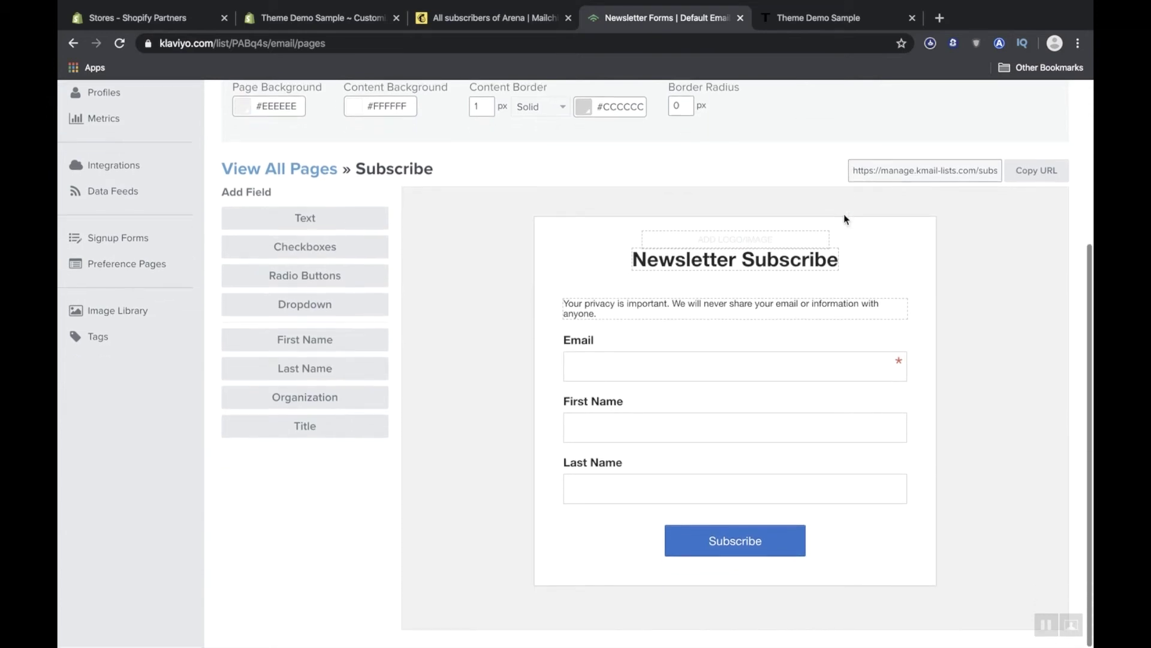
pyautogui.click(1039, 174)
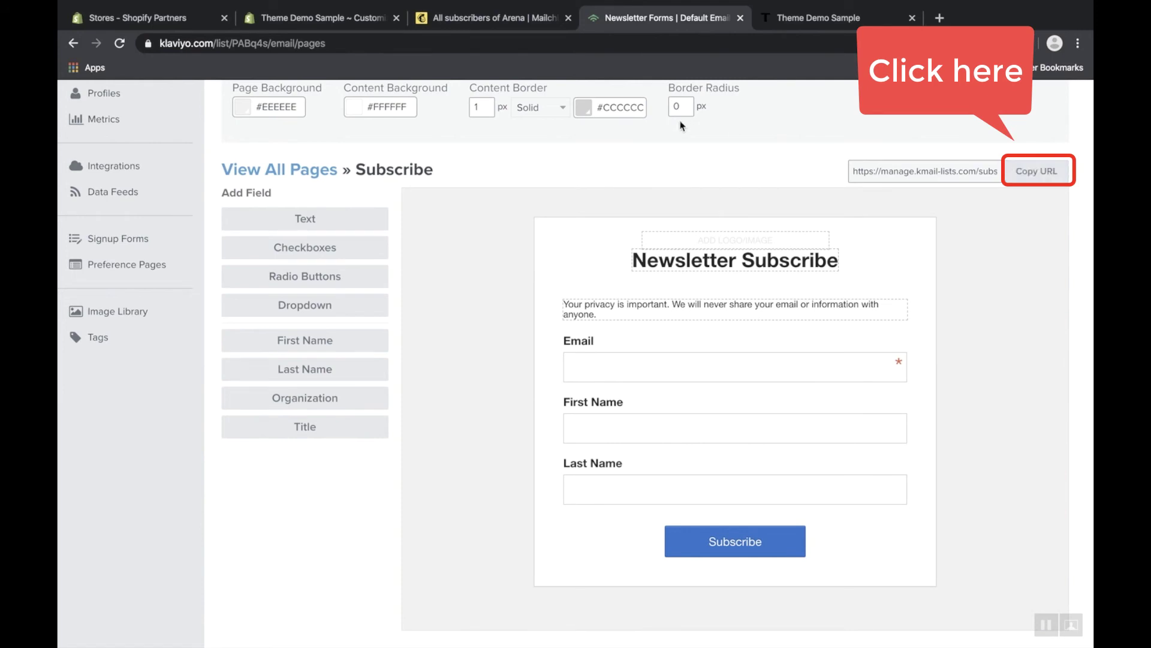
pyautogui.click(381, 24)
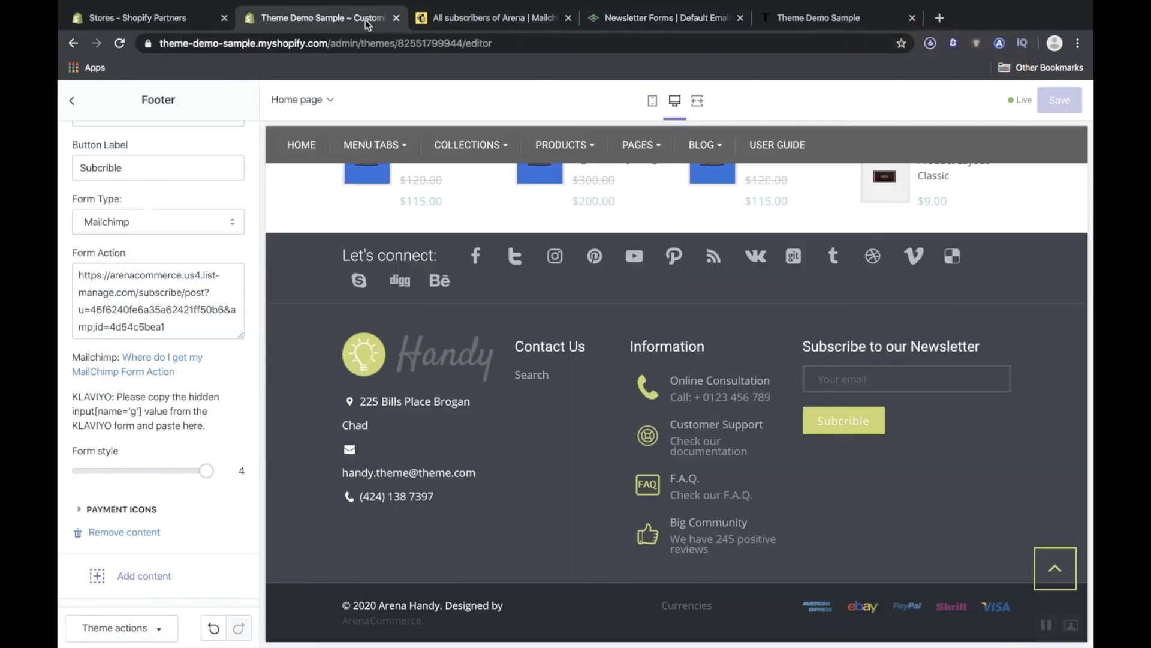
# Paste the Klaviyo manage.kmail-lists.com URL over the Mailchimp Form Action and save the theme.
pyautogui.click(186, 294)
pyautogui.doubleClick(187, 294)
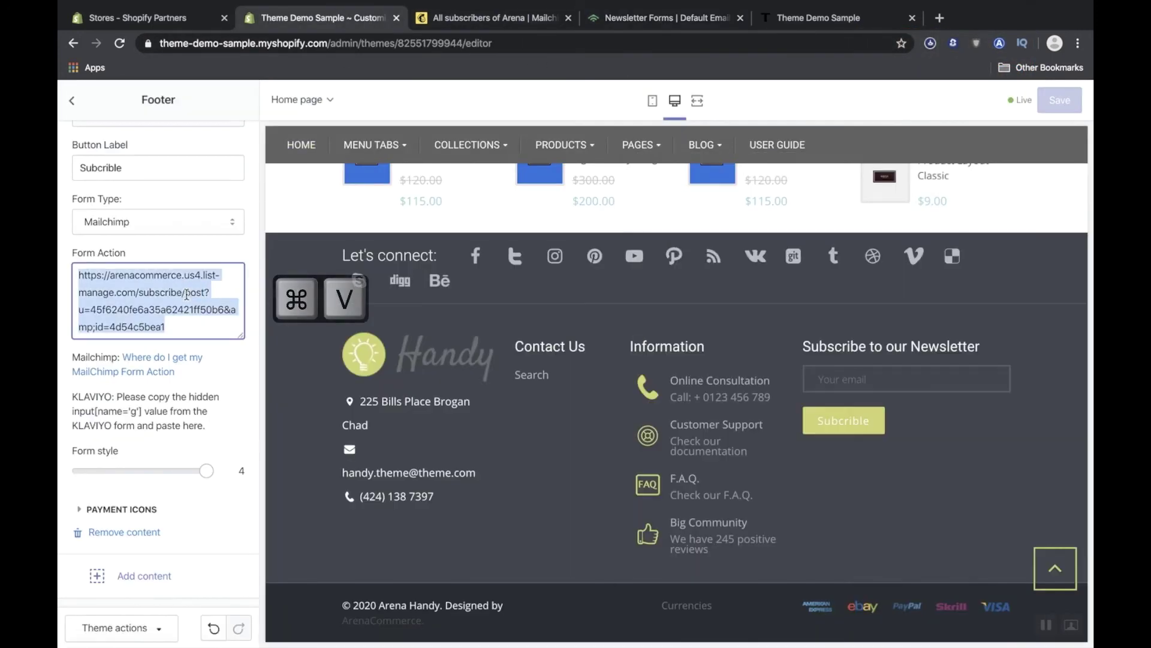
pyautogui.press('super+v')
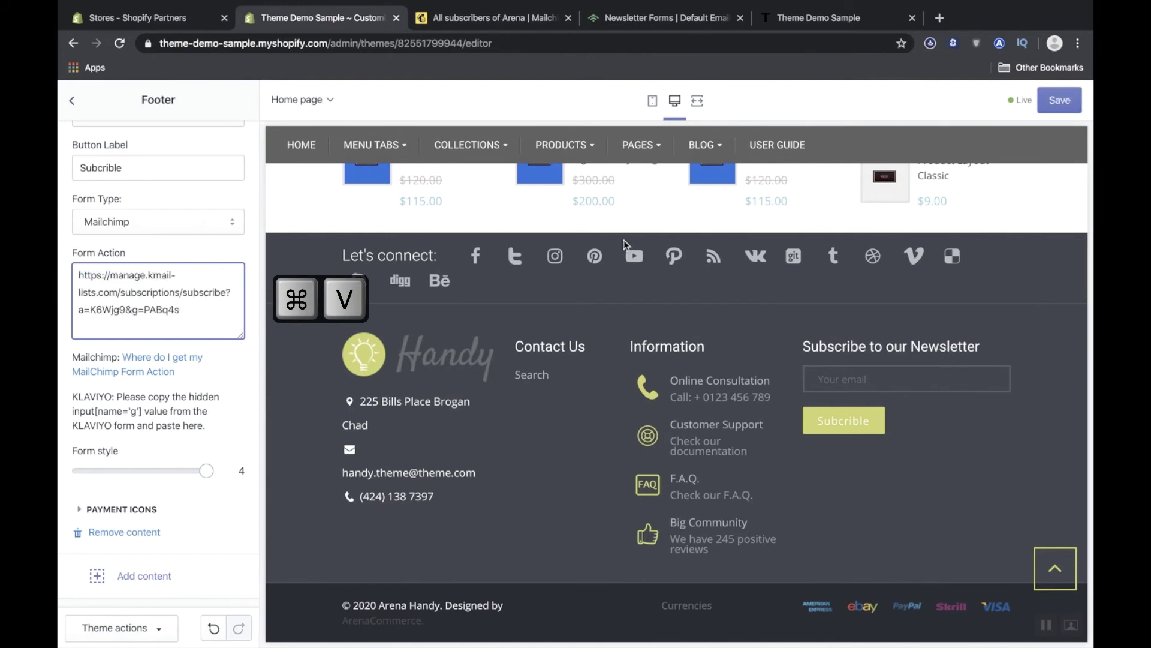
pyautogui.click(1061, 103)
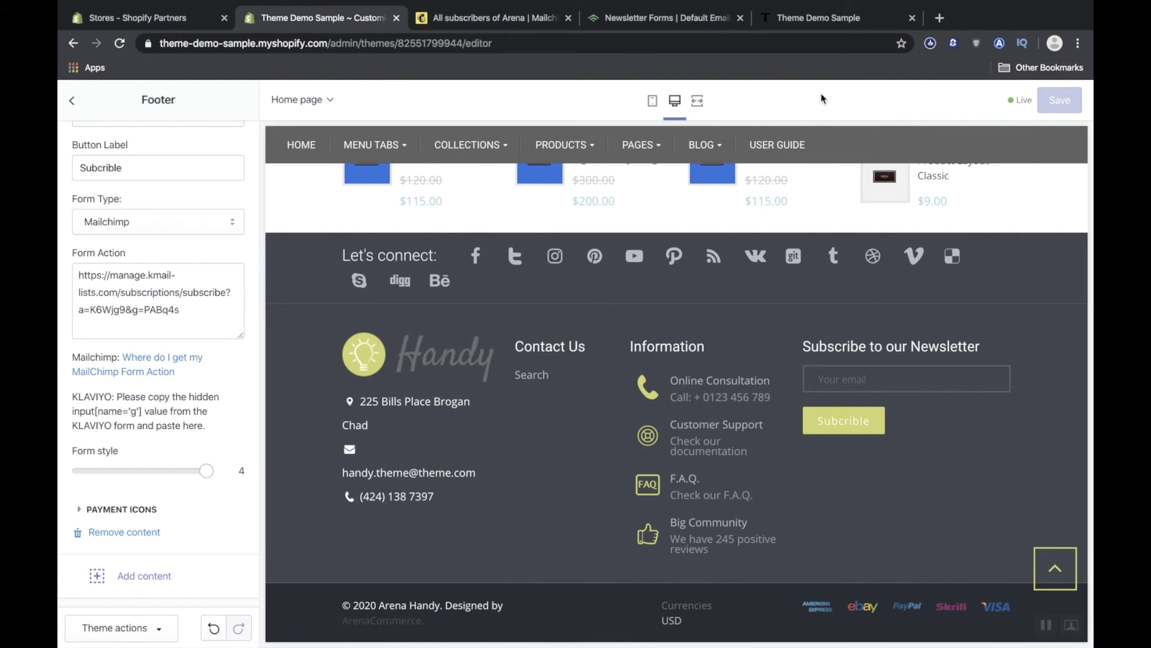
pyautogui.click(829, 18)
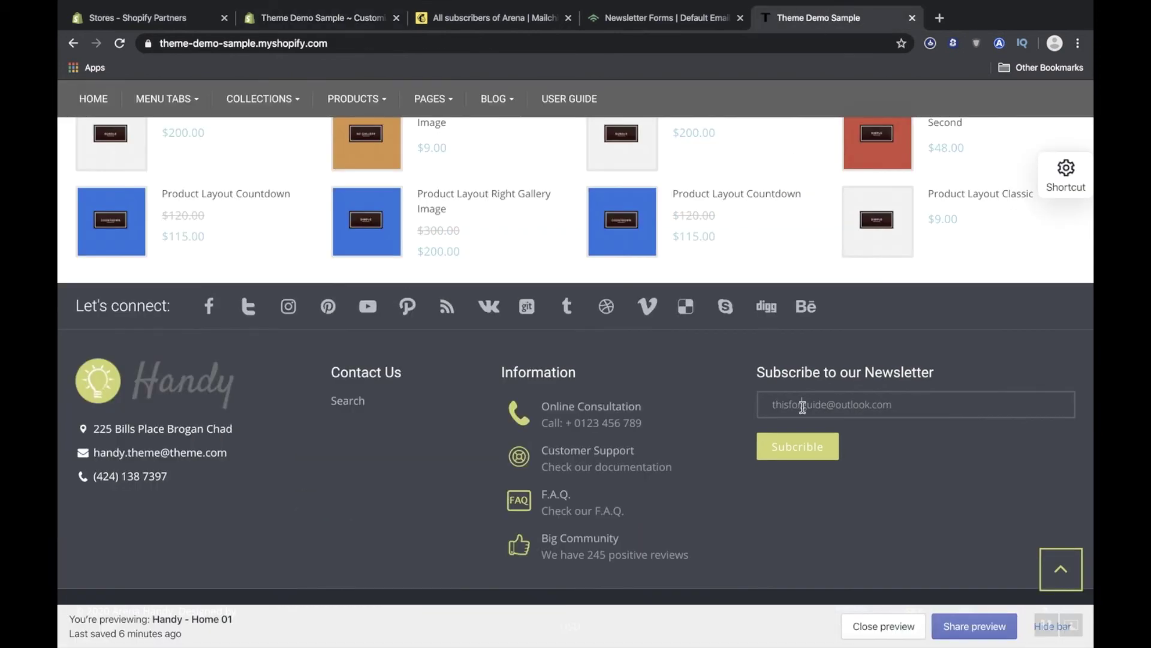
# Replace the footer newsletter email with a new test address and submit it, reaching Klaviyo's Confirm Your Email page.
pyautogui.moveTo(826, 405); pyautogui.dragTo(759, 408)
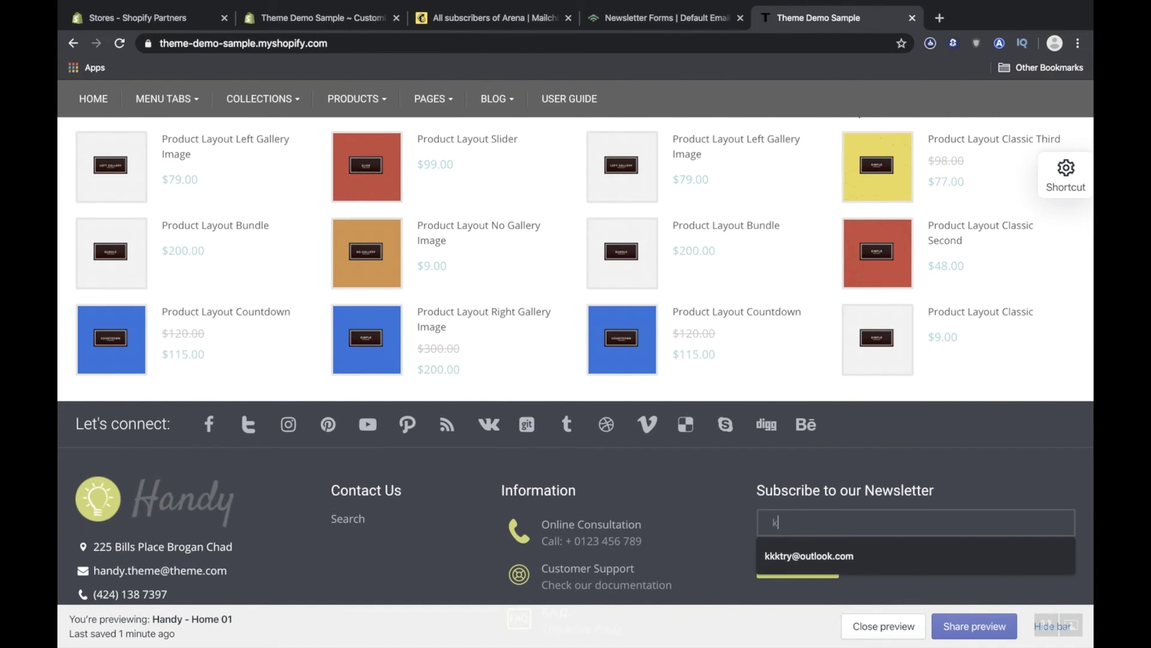
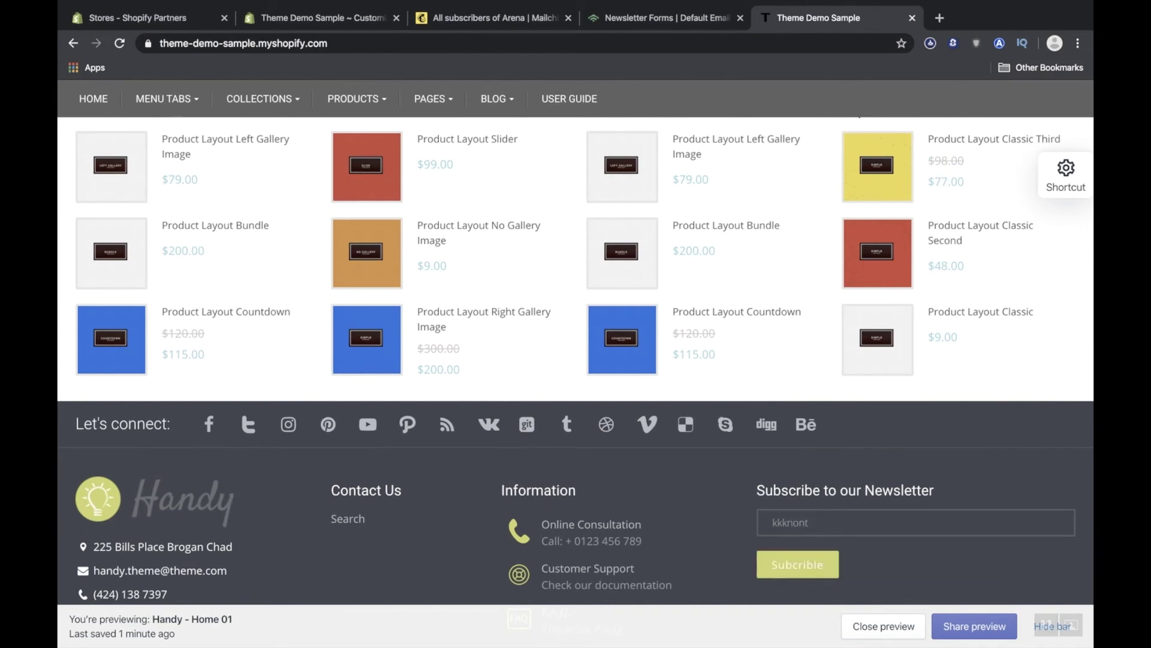
pyautogui.click(816, 577)
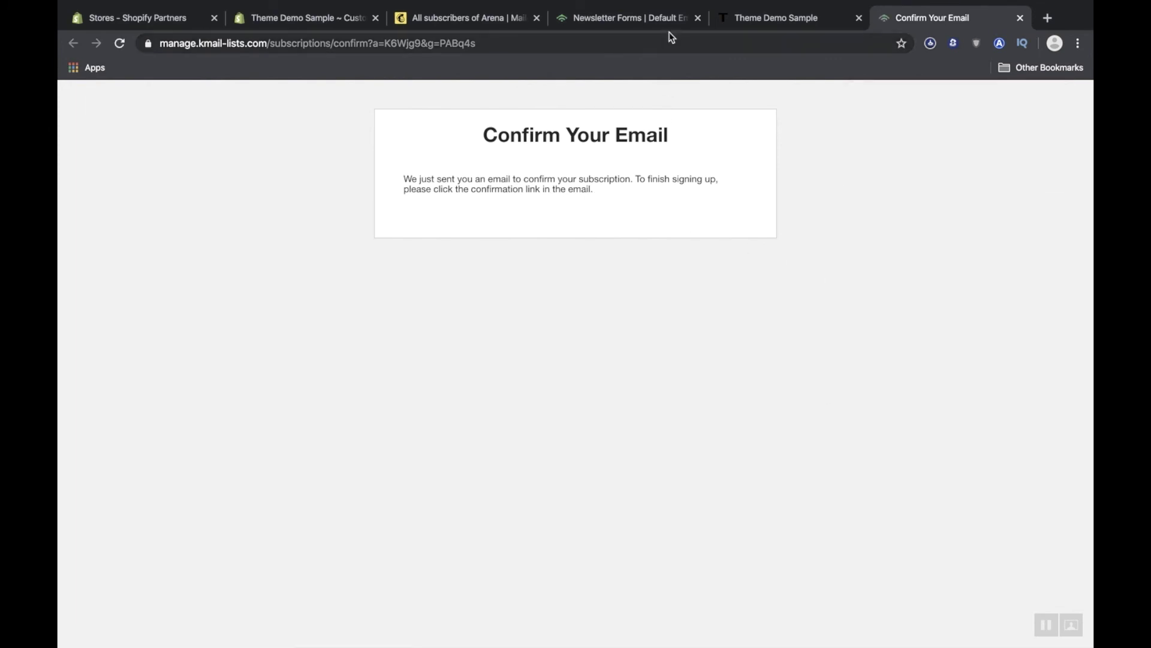
pyautogui.click(670, 16)
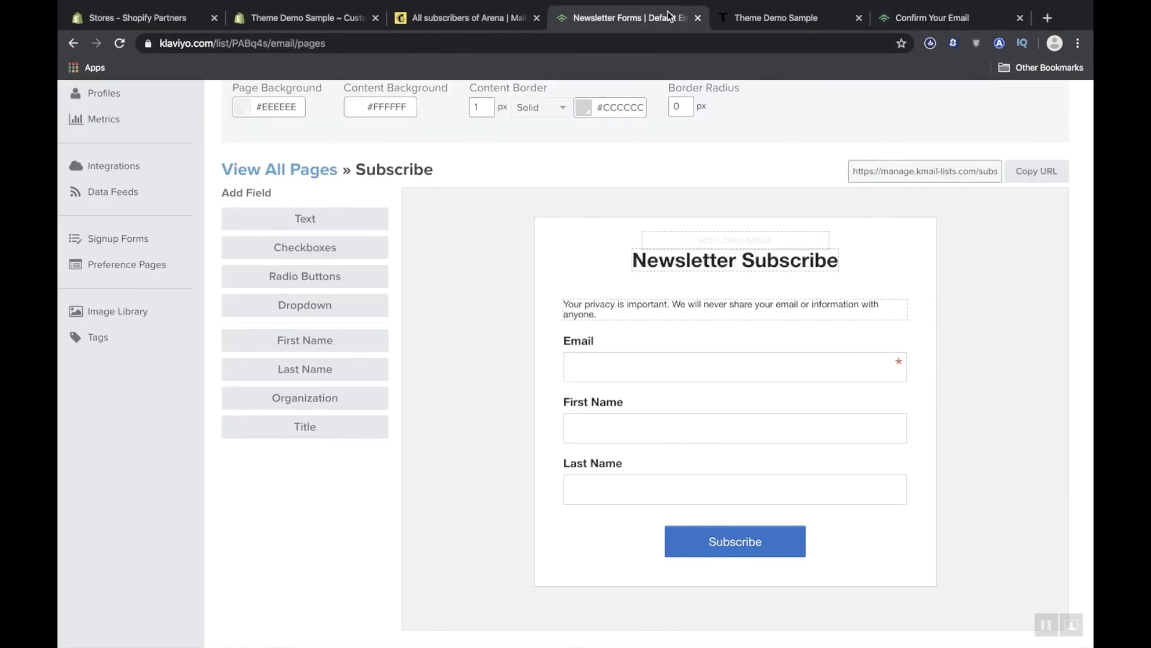
# Open and reload Klaviyo's New Subscribers segment to confirm 1 member, then return to Lists & Segments.
pyautogui.scroll(4, 169, 191)
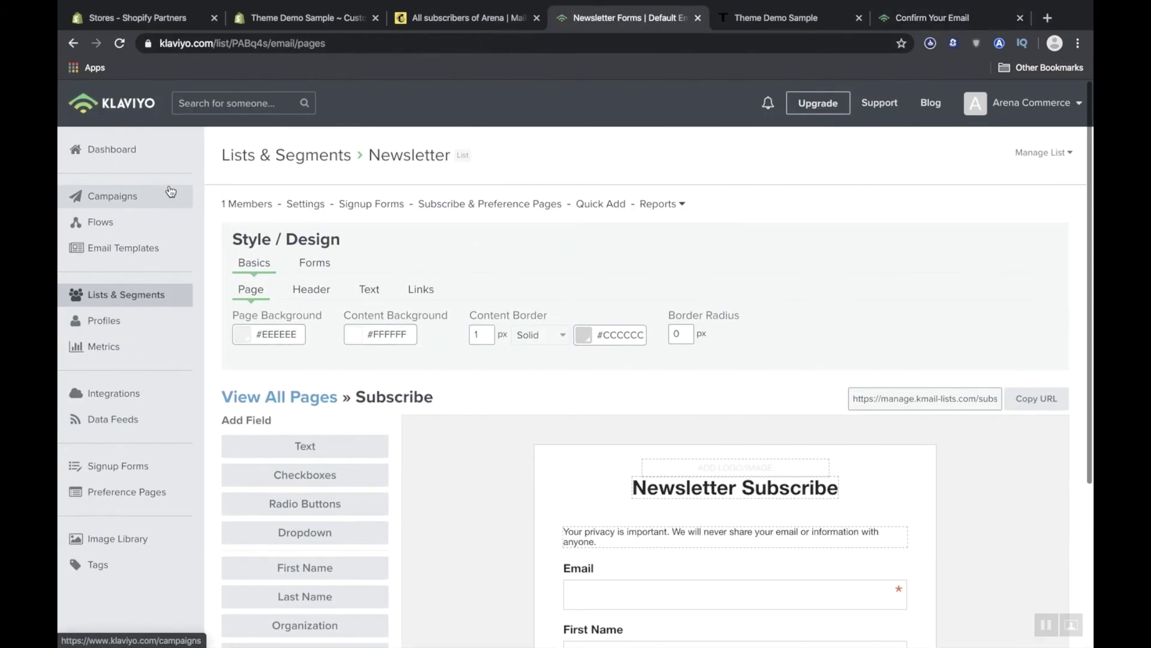
pyautogui.click(126, 295)
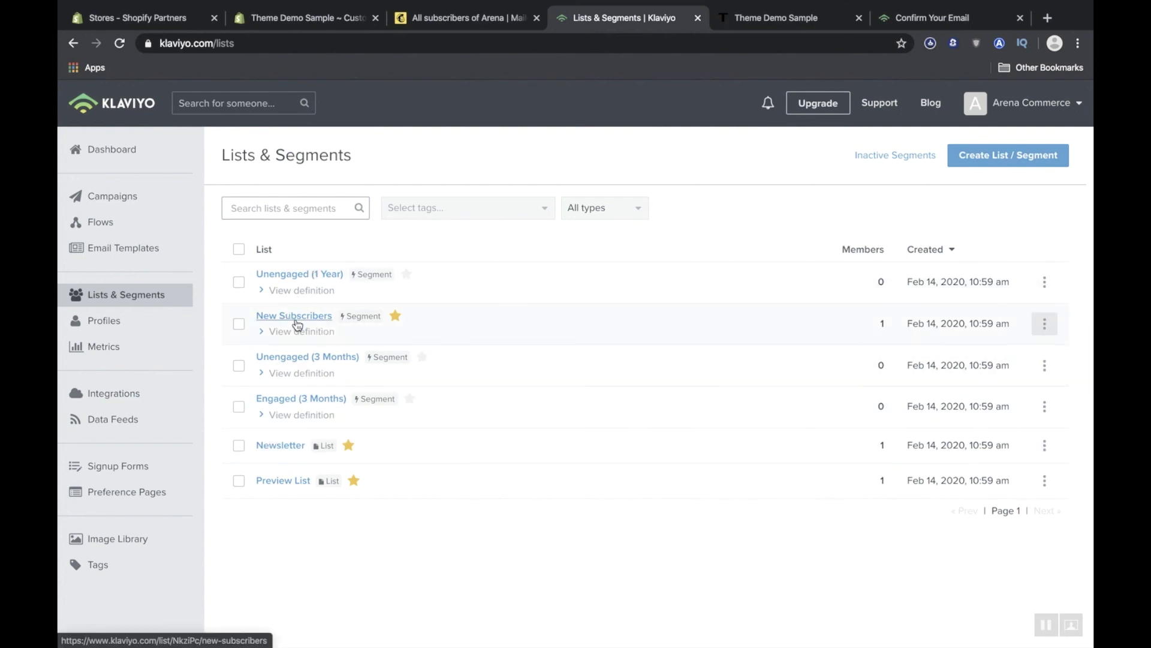
pyautogui.click(296, 322)
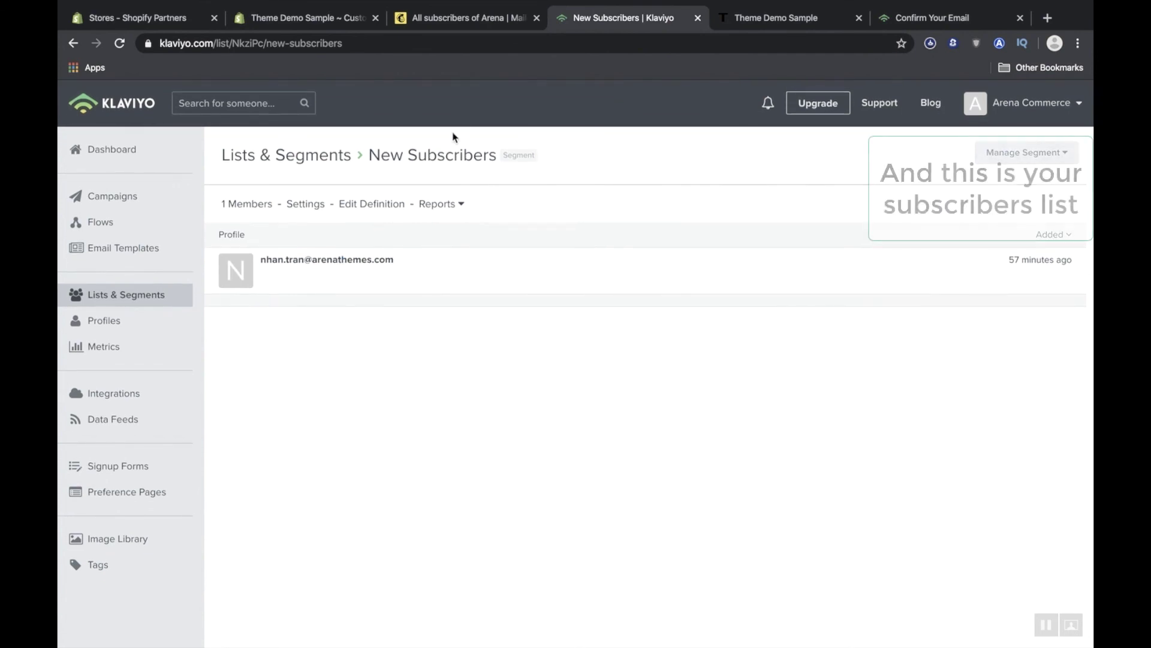
pyautogui.click(535, 44)
pyautogui.press('Return')
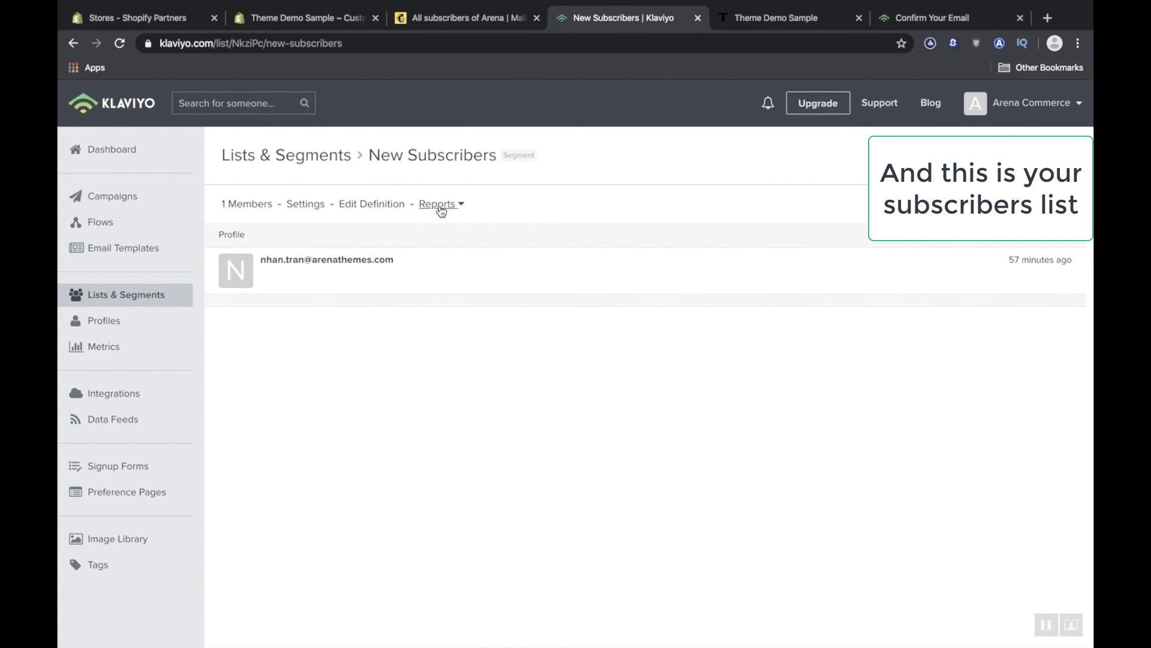
pyautogui.click(125, 295)
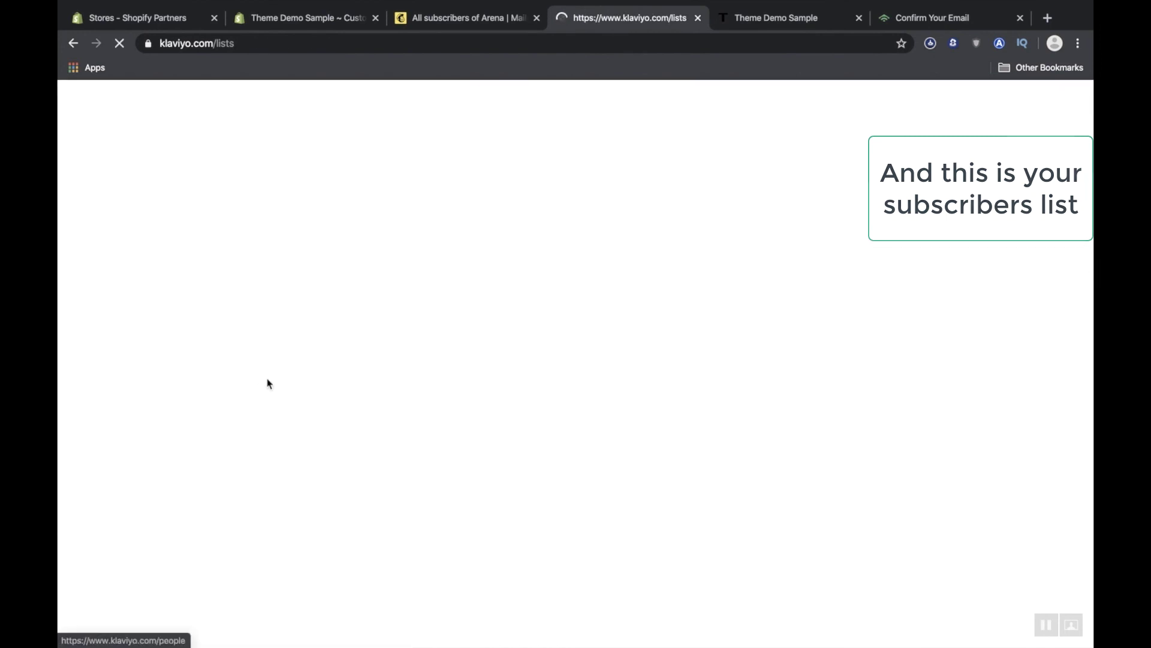